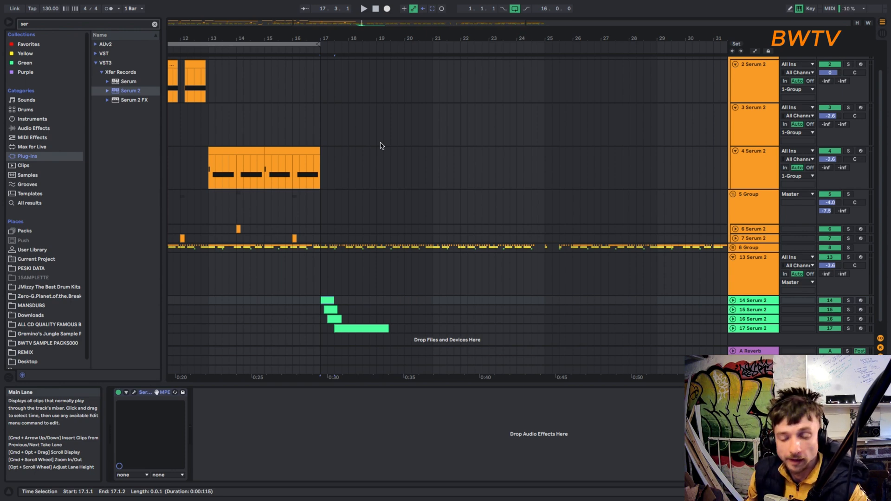
# - Unfold the 14 Serum 2 track, select it and play back its sound
pyautogui.scroll(5, 329, 310)
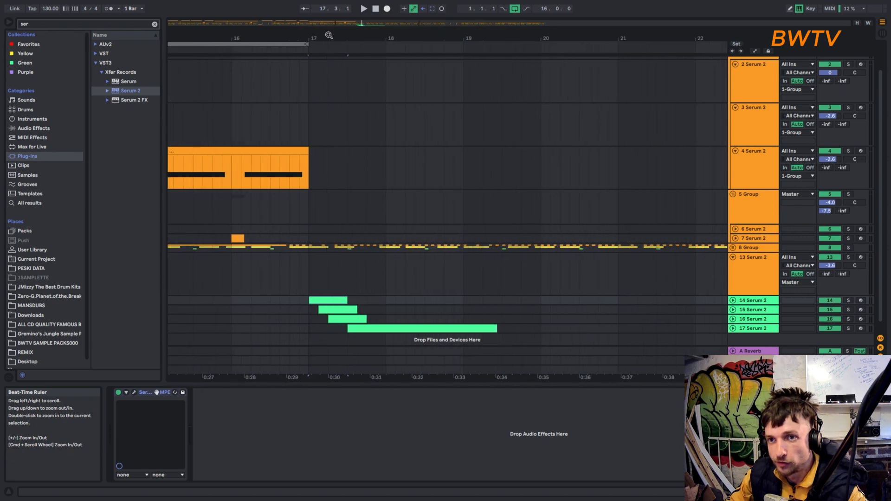
pyautogui.click(734, 301)
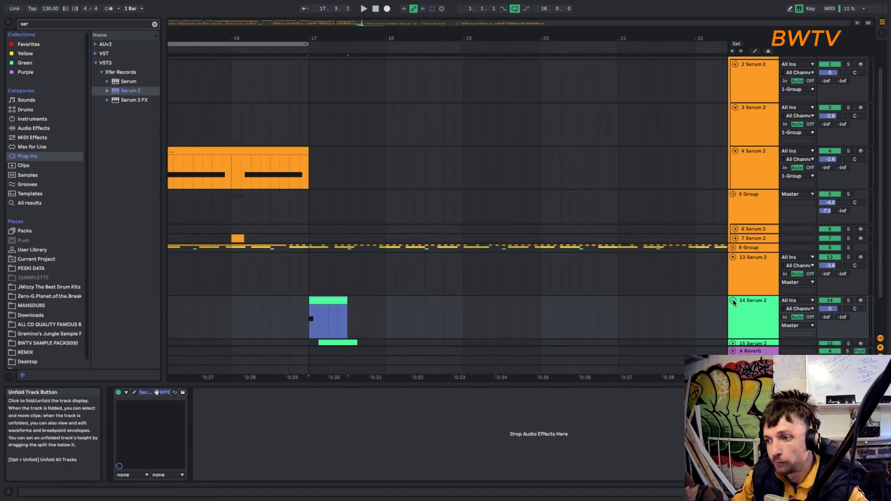
pyautogui.scroll(-2, 732, 301)
pyautogui.scroll(-2, 723, 299)
pyautogui.doubleClick(751, 281)
pyautogui.press('space')
# - Lower the 14 Serum 2 track's volume to -4.2 and play the clip again
pyautogui.press('space')
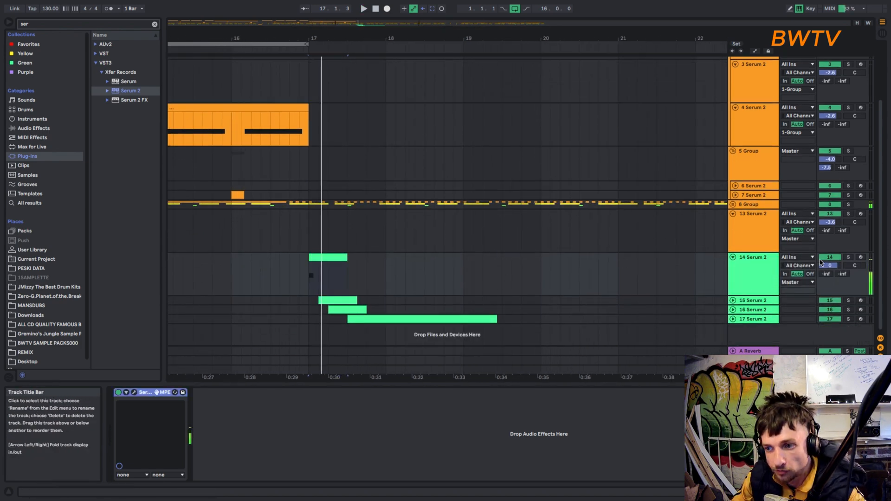
pyautogui.click(829, 266)
pyautogui.moveTo(827, 267); pyautogui.dragTo(828, 276)
pyautogui.press('space')
pyautogui.press('space')
pyautogui.press('space')
pyautogui.press('space')
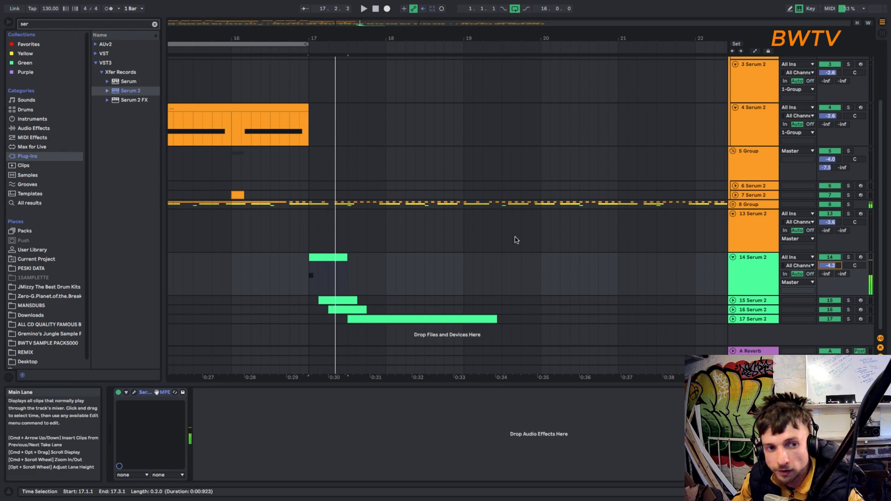
# - Select and play the clip on the 15 Serum 2 track, and open that track's Serum 2 plug-in window
pyautogui.moveTo(309, 39); pyautogui.dragTo(309, 86)
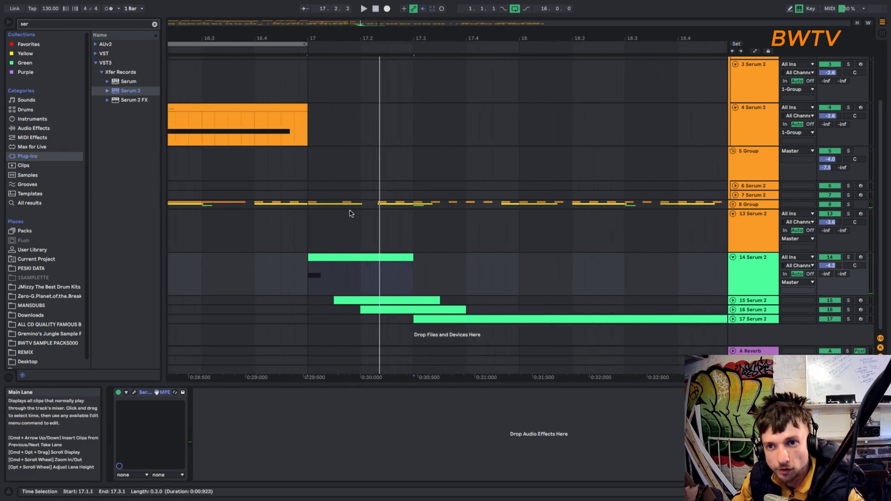
pyautogui.click(332, 259)
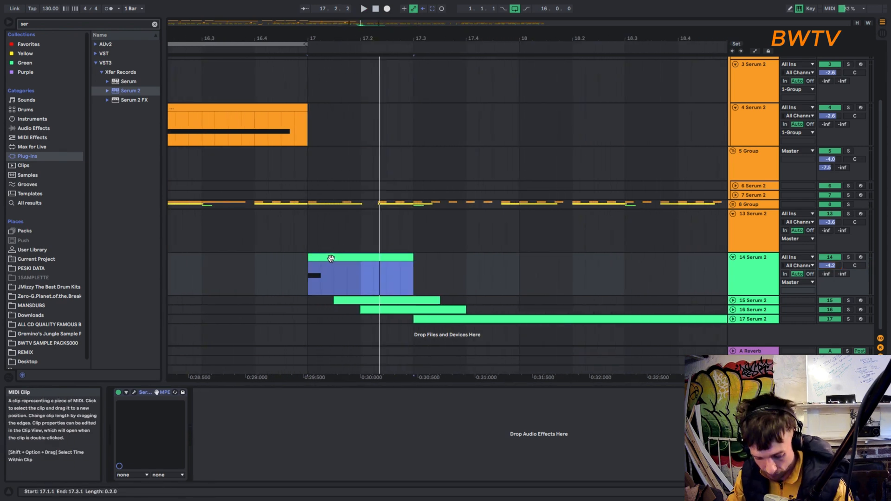
pyautogui.click(353, 300)
pyautogui.press('space')
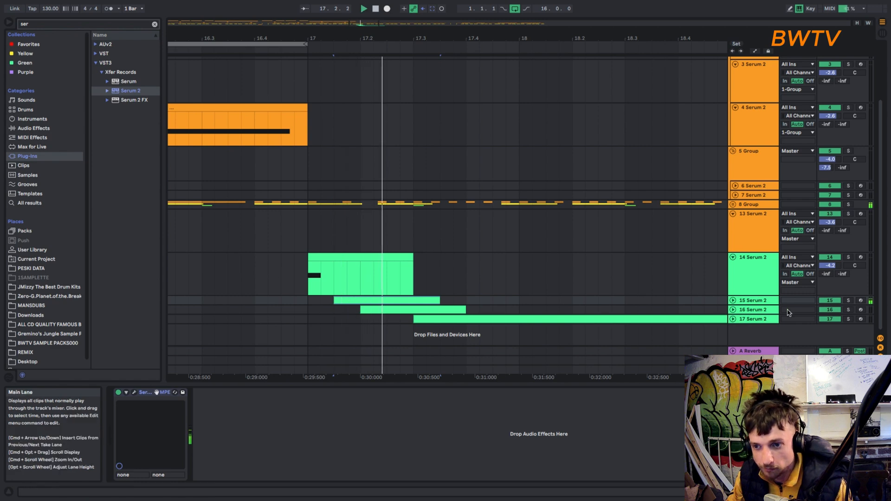
pyautogui.press('space')
pyautogui.click(135, 392)
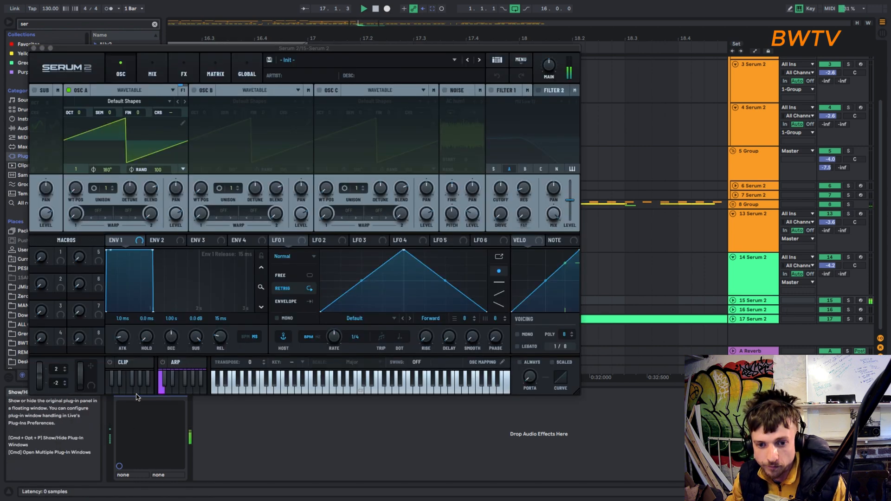
pyautogui.moveTo(305, 48); pyautogui.dragTo(372, 19)
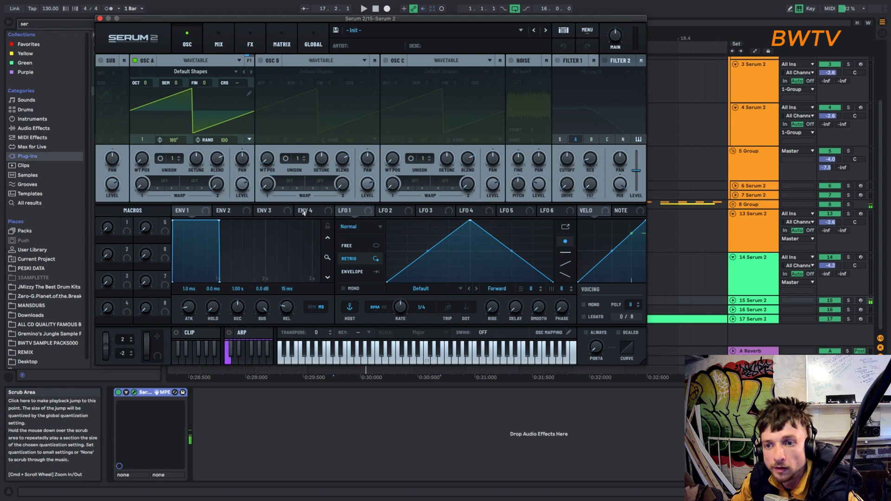
# - Reshape LFO 1 into a steeply rising curve that levels off, and set it to Envelope mode
pyautogui.moveTo(471, 222); pyautogui.dragTo(633, 153)
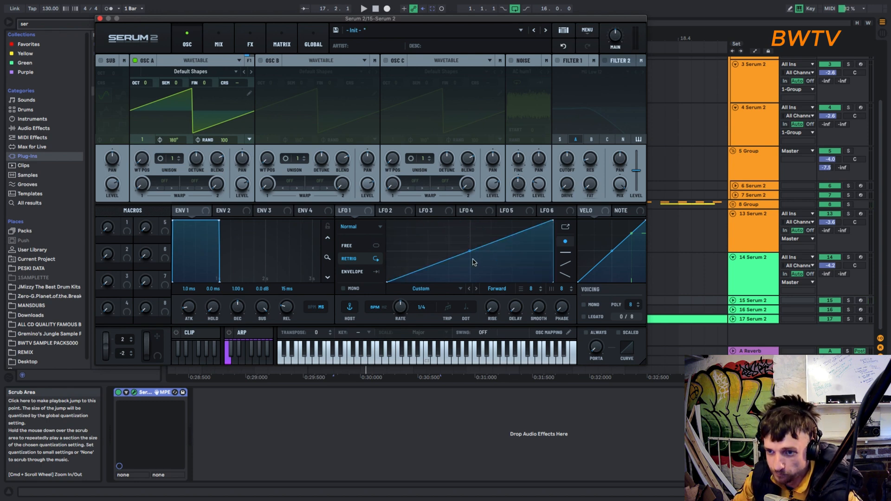
pyautogui.moveTo(469, 251); pyautogui.dragTo(463, 233)
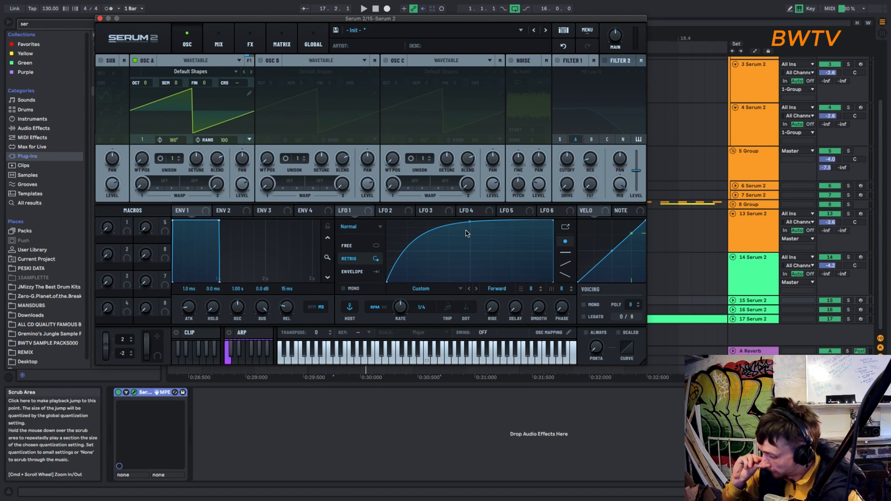
pyautogui.click(351, 272)
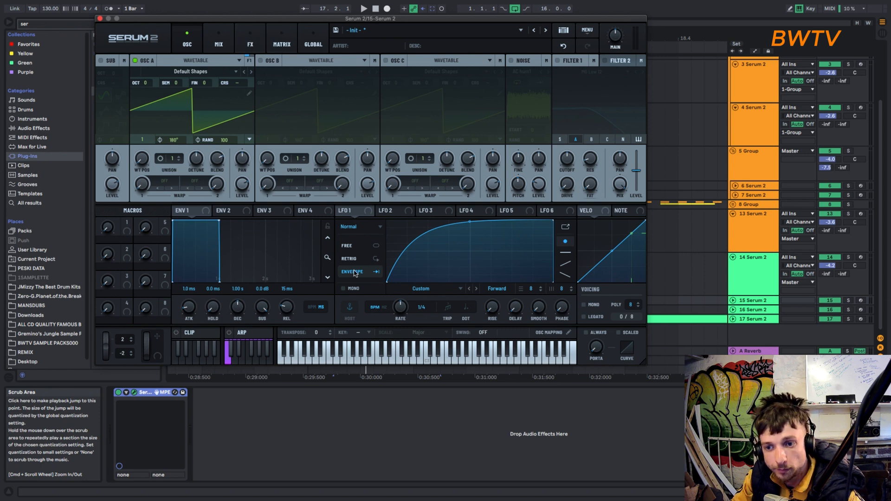
# - Route LFO 1 to Main Tuning in the modulation matrix with a slight amount, and set Env 1's release to 316 ms
pyautogui.click(274, 32)
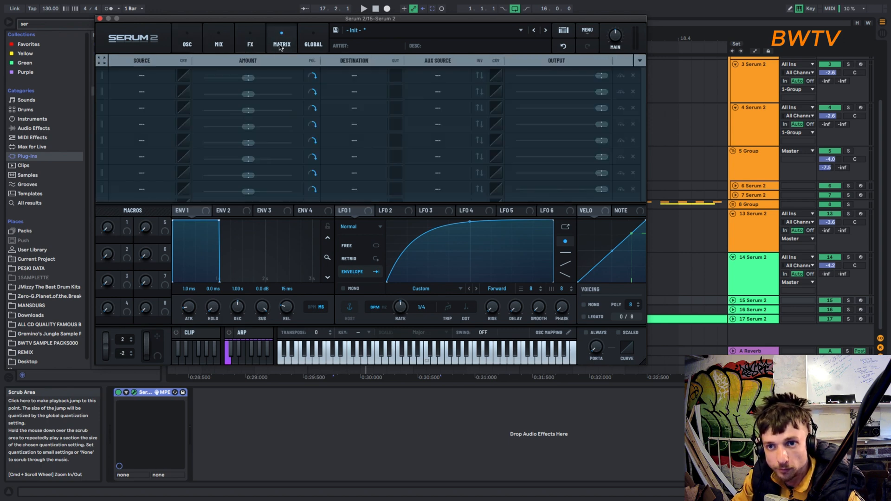
pyautogui.click(141, 75)
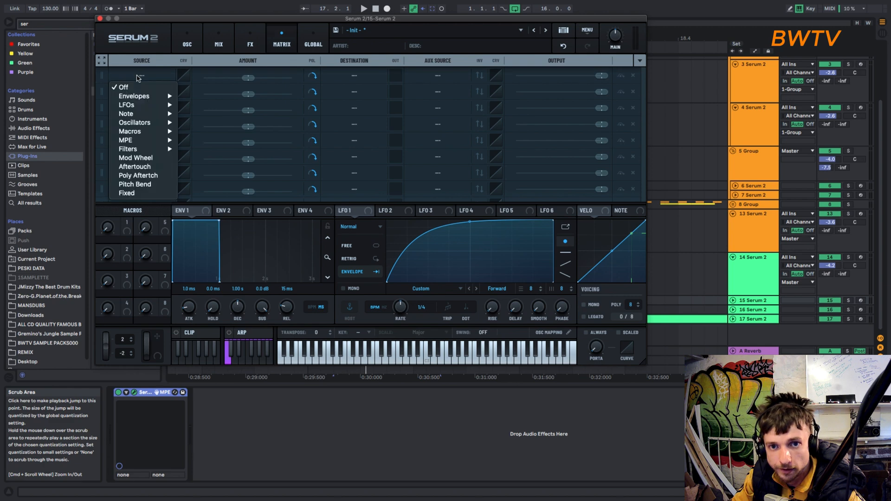
pyautogui.moveTo(153, 106)
pyautogui.click(196, 106)
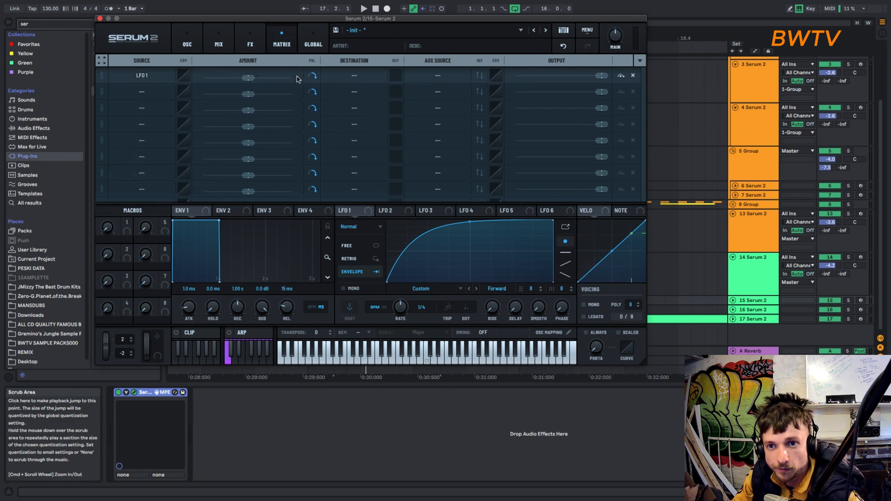
pyautogui.click(354, 76)
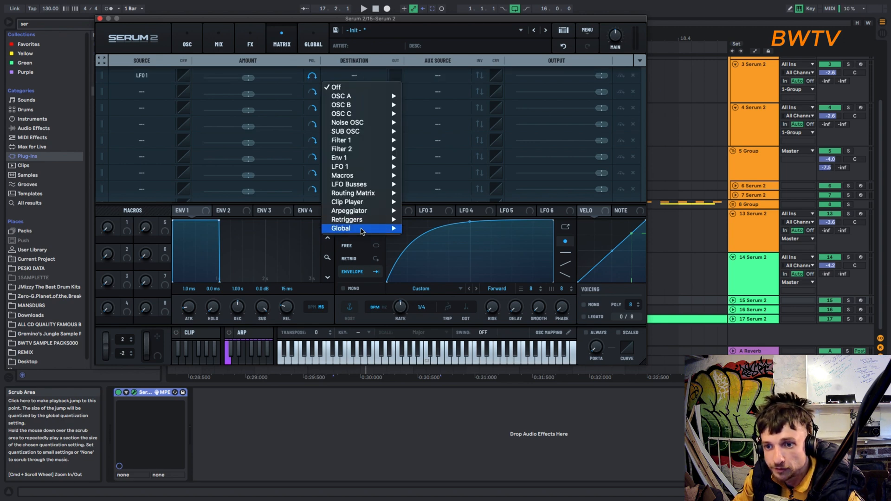
pyautogui.moveTo(362, 229)
pyautogui.click(425, 229)
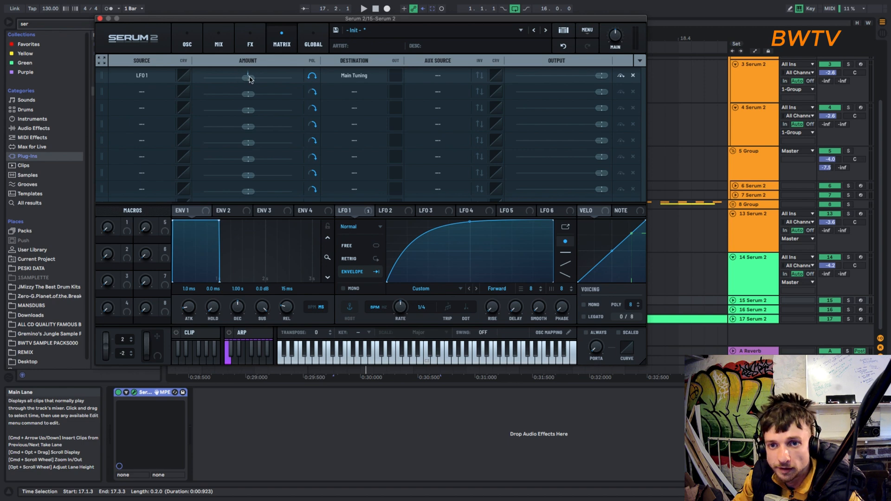
pyautogui.moveTo(249, 77); pyautogui.dragTo(249, 78)
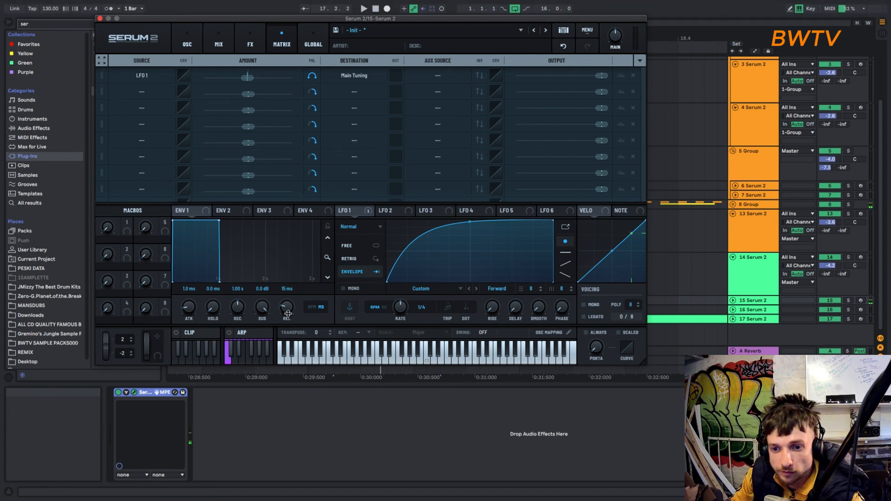
pyautogui.moveTo(288, 313); pyautogui.dragTo(294, 298)
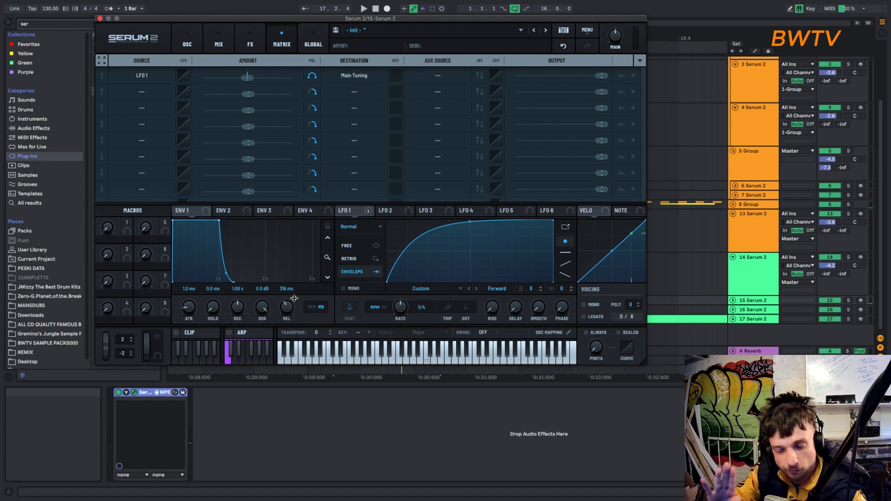
# - Add LFO 2 as the second modulation matrix source and route it to global Main Tuning
pyautogui.click(151, 92)
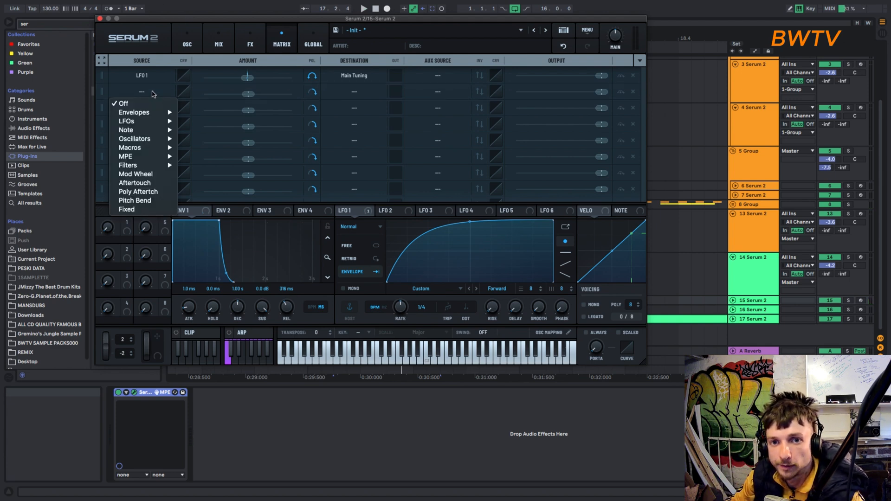
pyautogui.moveTo(147, 123)
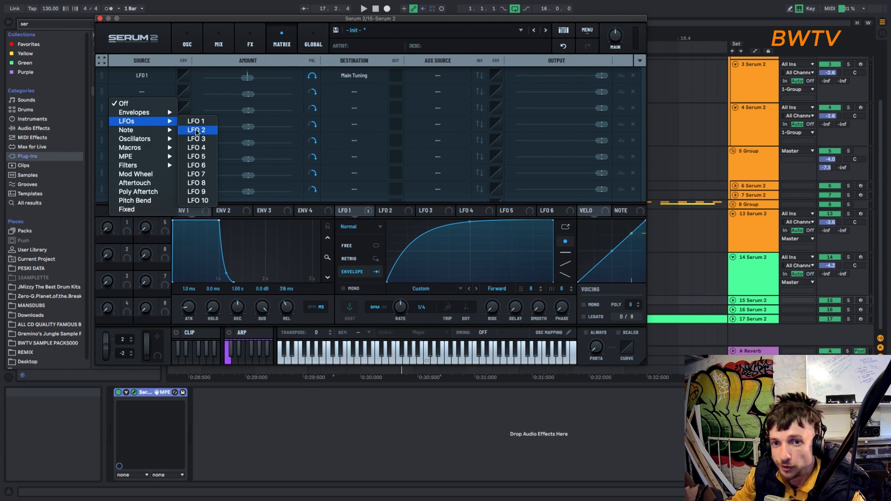
pyautogui.click(196, 130)
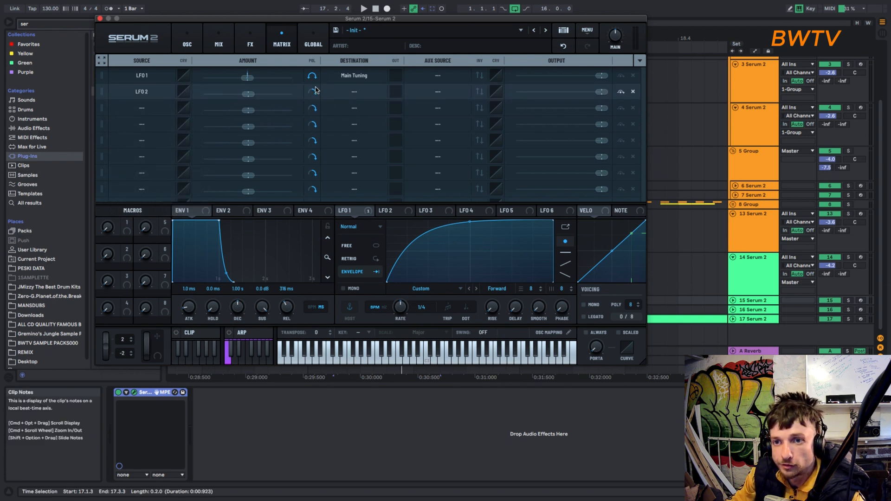
pyautogui.click(340, 92)
pyautogui.moveTo(361, 254)
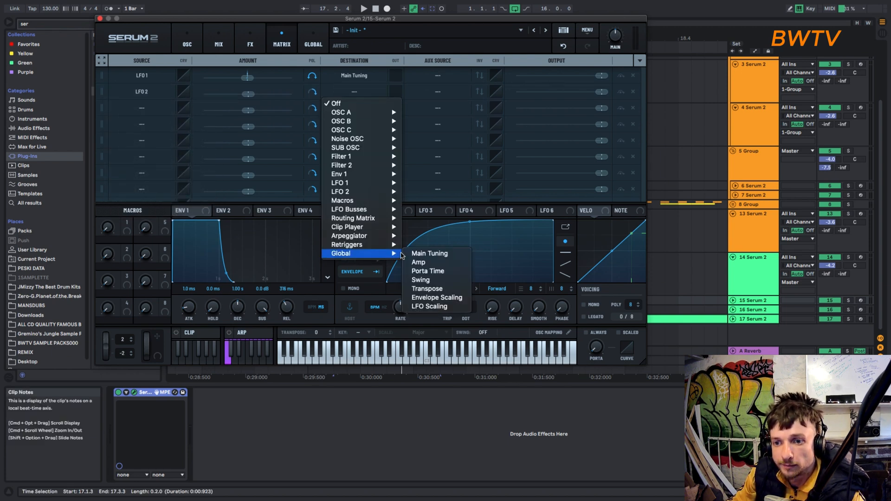
pyautogui.click(416, 254)
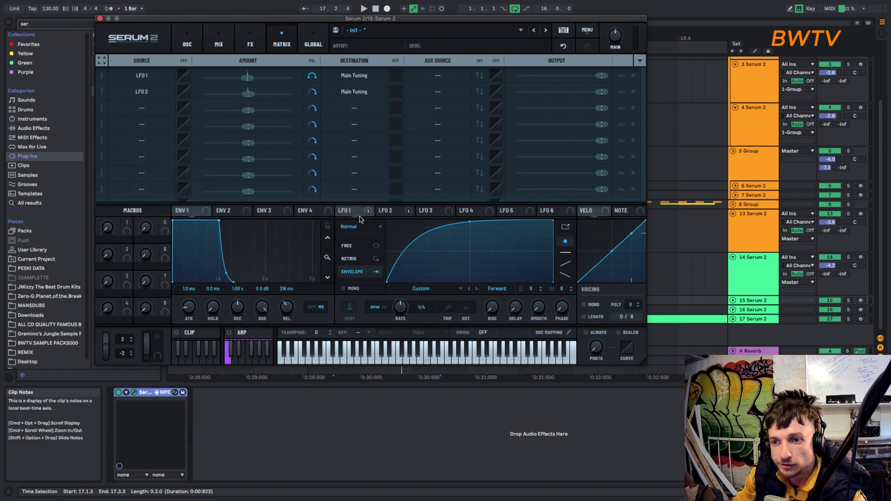
# - Reshape LFO 2 into a steep downward curve and raise its Main Tuning modulation amount slightly above centre while playing the clip
pyautogui.click(393, 212)
pyautogui.moveTo(471, 222); pyautogui.dragTo(384, 199)
pyautogui.press('space')
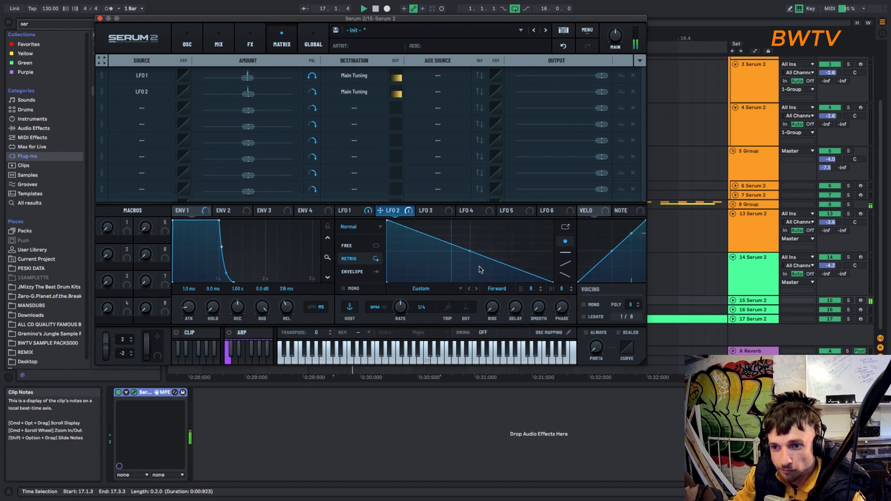
pyautogui.moveTo(470, 251); pyautogui.dragTo(469, 279)
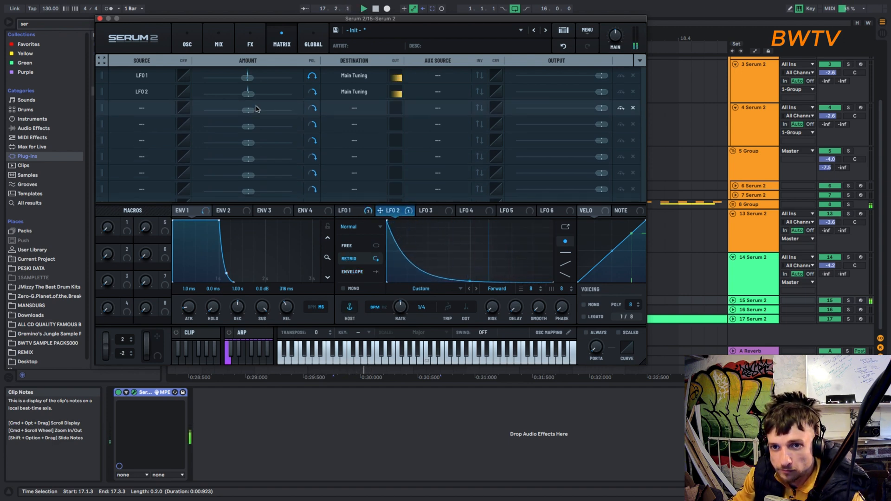
pyautogui.moveTo(249, 96); pyautogui.dragTo(266, 102)
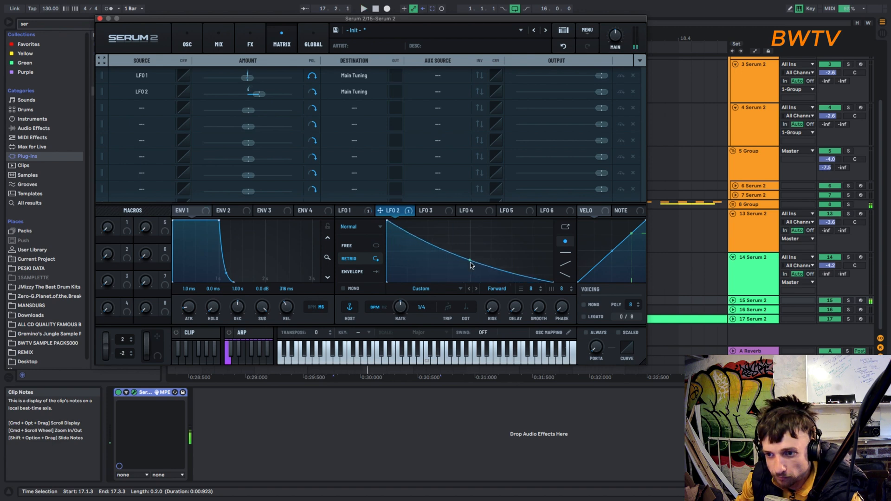
pyautogui.moveTo(470, 281)
pyautogui.mouseDown()
pyautogui.moveTo(472, 261)
pyautogui.moveTo(466, 284)
pyautogui.mouseUp()
# - Set oscillator A's wavetable position to 2 for a sine wave and its random phase to 0
pyautogui.click(187, 41)
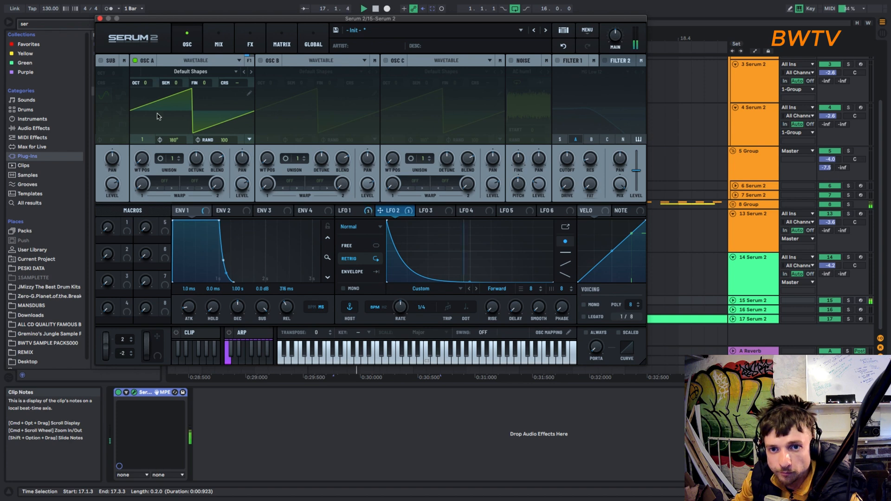
pyautogui.moveTo(143, 159); pyautogui.dragTo(145, 146)
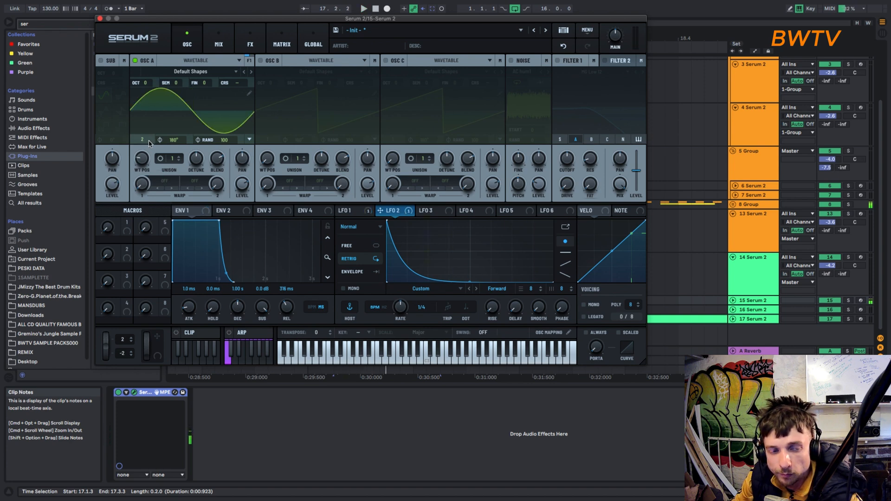
pyautogui.moveTo(228, 141); pyautogui.dragTo(215, 249)
# - Set Env 1's release to 485 ms and its attack to 62 ms while playing the clip
pyautogui.press('space')
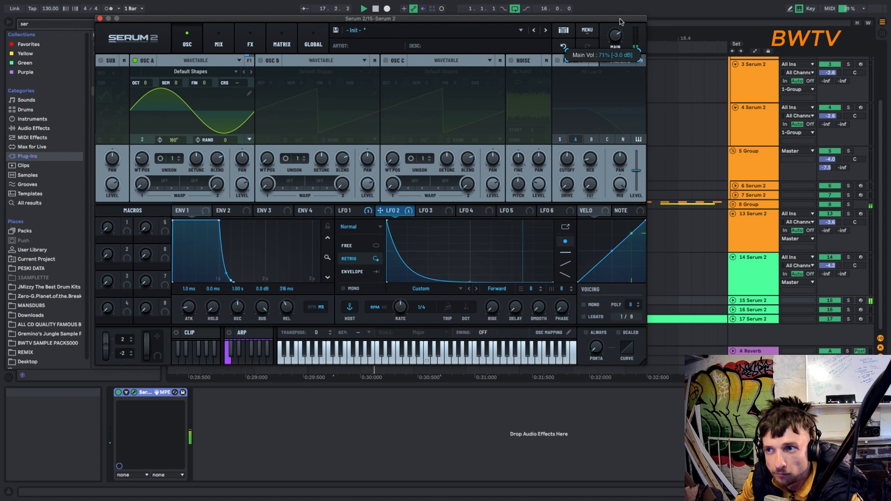
pyautogui.moveTo(289, 314); pyautogui.dragTo(281, 311)
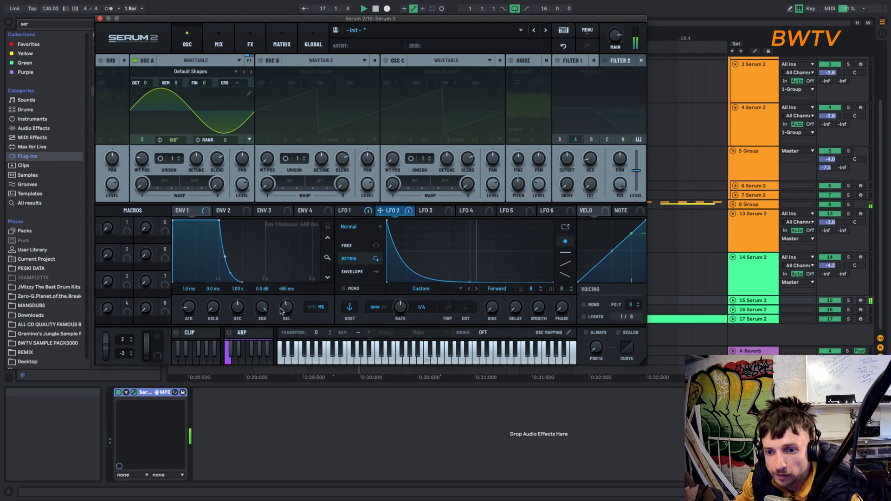
pyautogui.moveTo(190, 314); pyautogui.dragTo(189, 302)
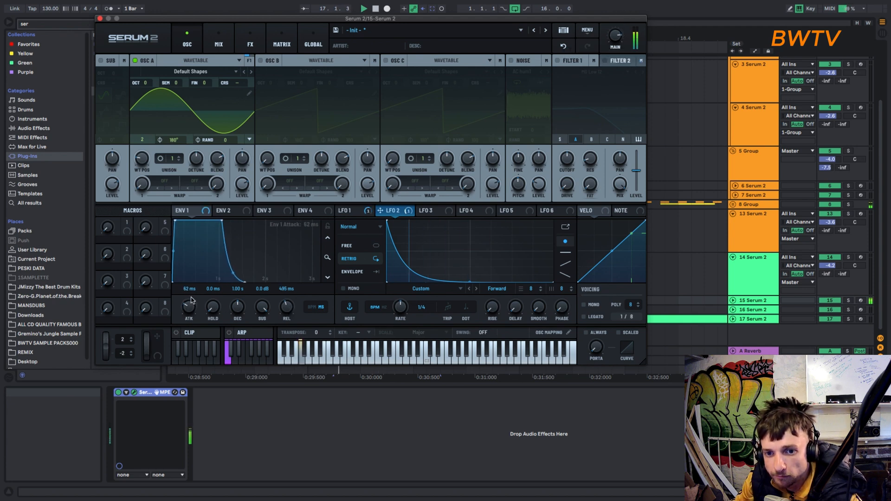
# - Add a Distortion effect to the main effects chain and play the clip through it
pyautogui.click(250, 44)
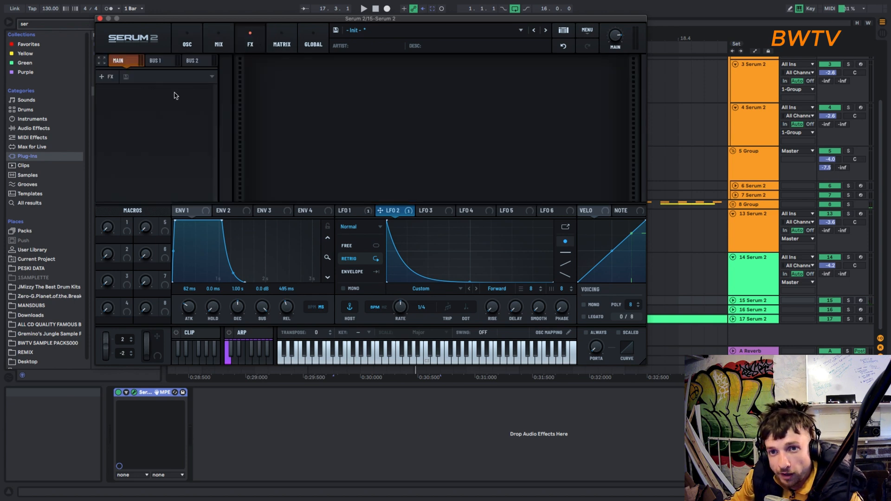
pyautogui.click(110, 77)
pyautogui.click(119, 132)
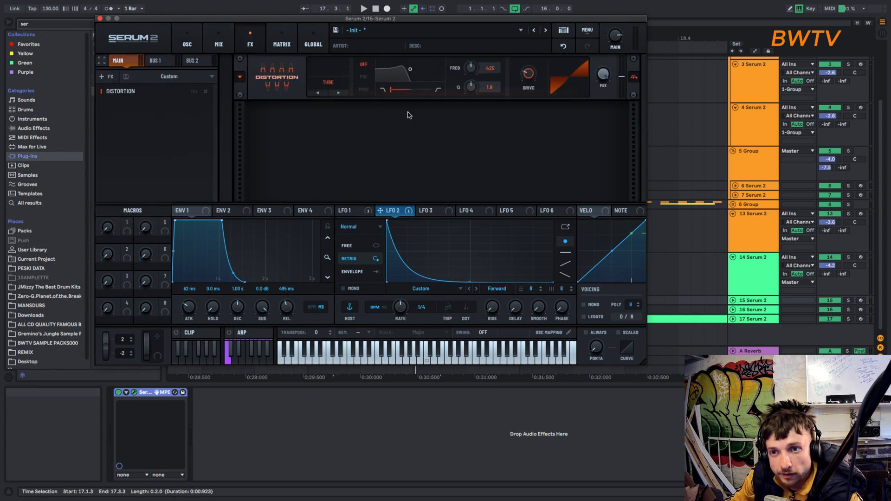
pyautogui.press('space')
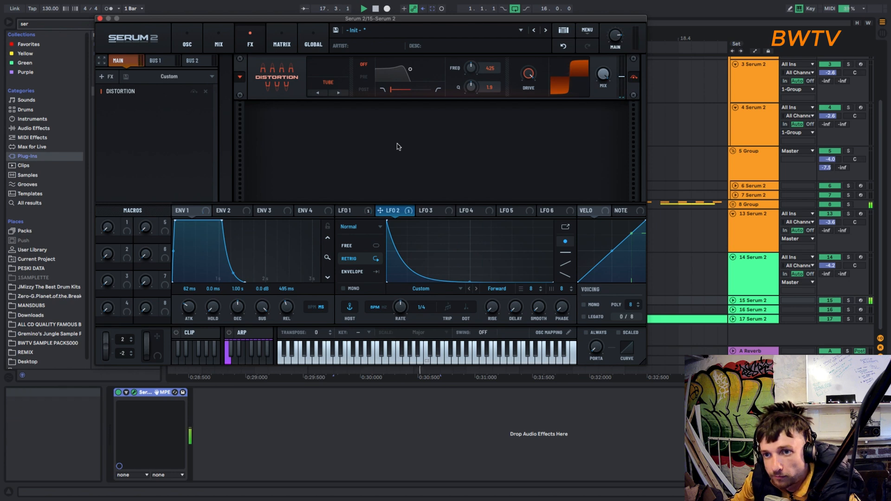
# - Set LFO 2 to Envelope mode and turn on Filter 1
pyautogui.click(353, 272)
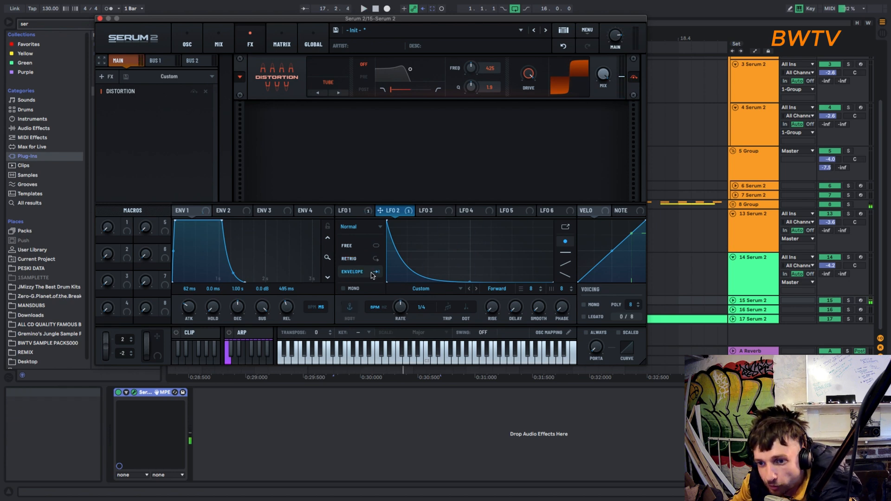
pyautogui.click(187, 41)
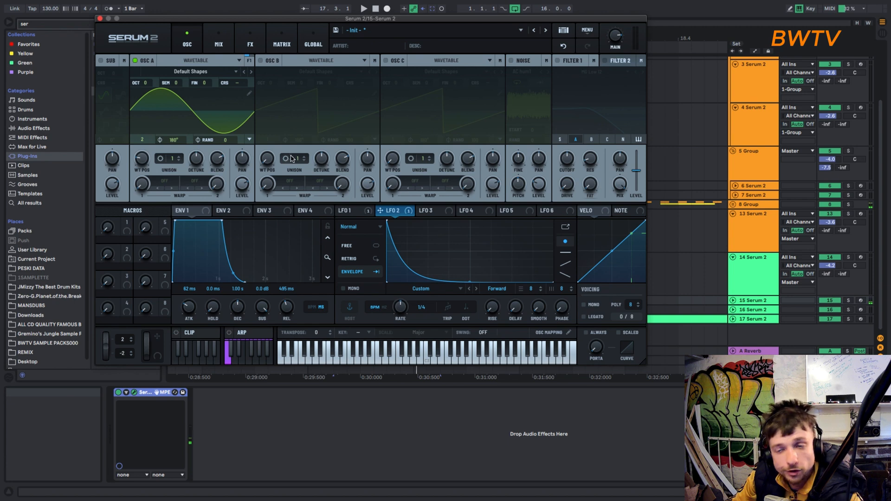
pyautogui.click(559, 61)
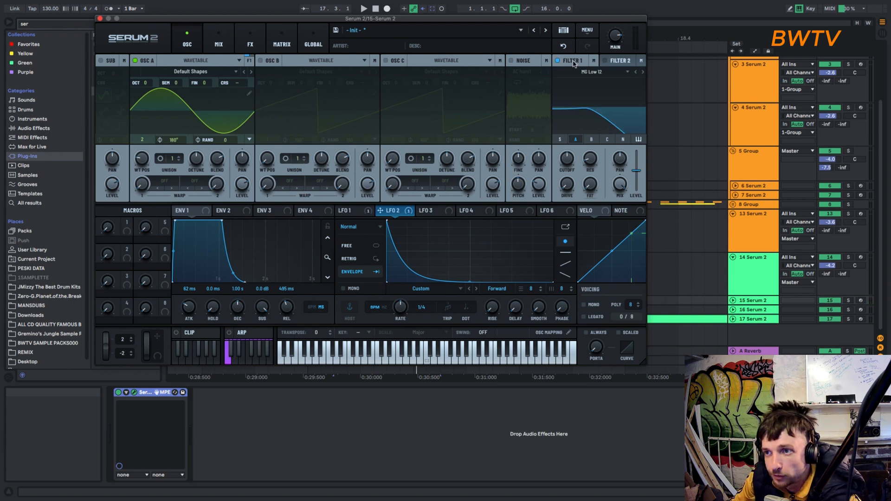
# - Modulate Filter 1's drive by 53% and its cutoff, based at 24 Hz, with LFO 2, and route oscillator B into the filter
pyautogui.moveTo(397, 215); pyautogui.dragTo(566, 159)
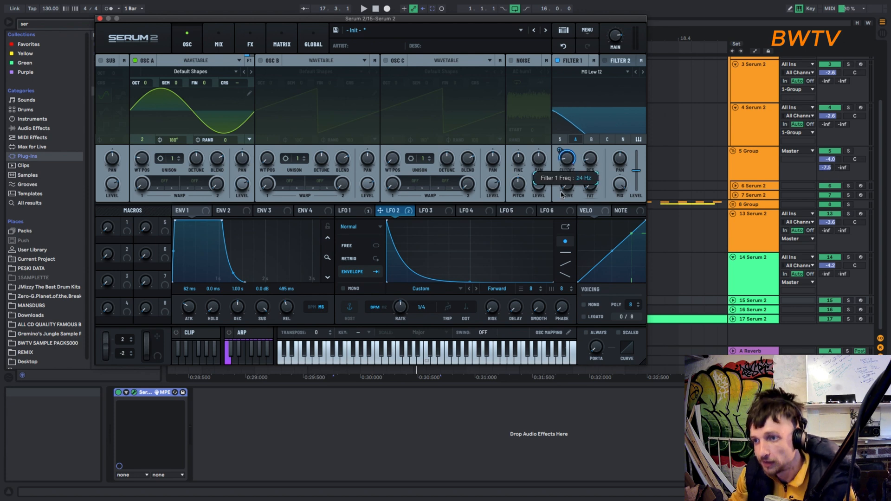
pyautogui.moveTo(398, 212); pyautogui.dragTo(559, 190)
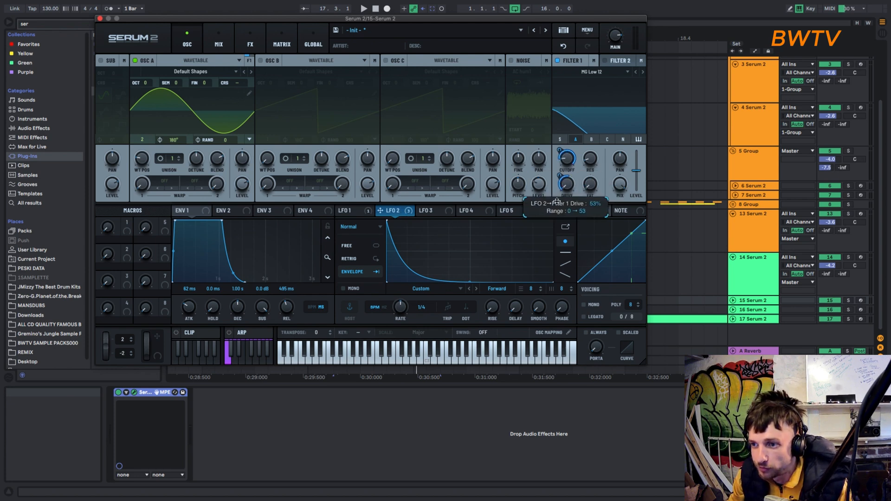
pyautogui.press('space')
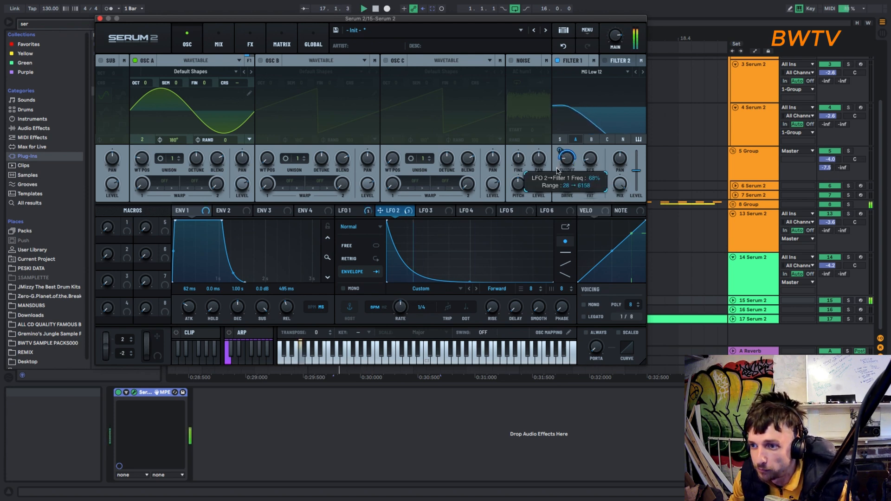
pyautogui.click(591, 140)
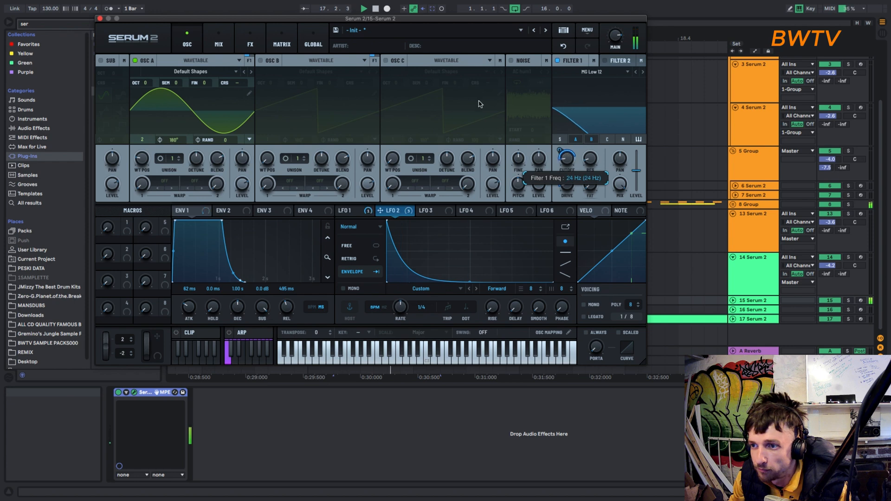
# - Modulate the distortion's filter frequency with LFO 2 and set that filter to Post at 375 Hz with a Q of 0.7
pyautogui.click(253, 45)
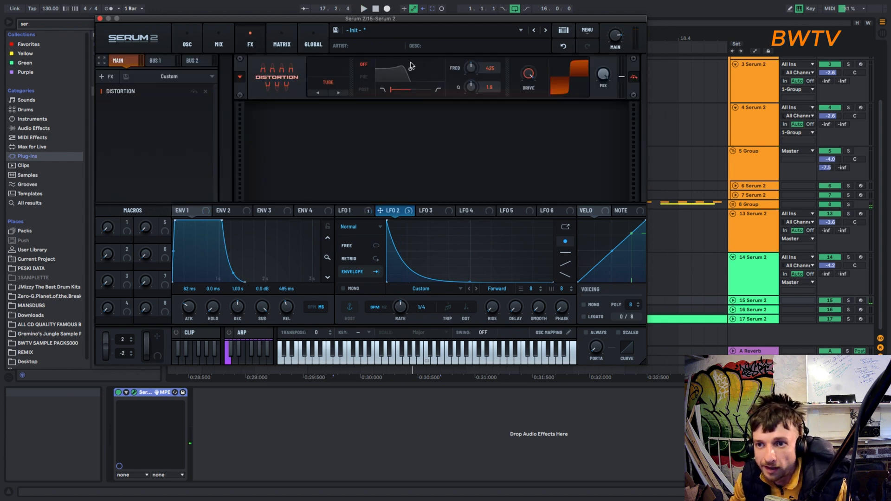
pyautogui.moveTo(394, 210); pyautogui.dragTo(472, 70)
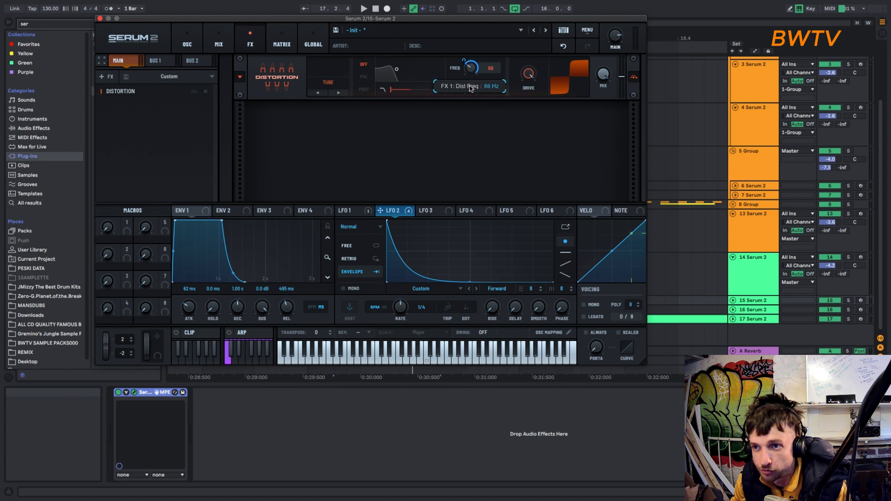
pyautogui.press('space')
pyautogui.click(363, 90)
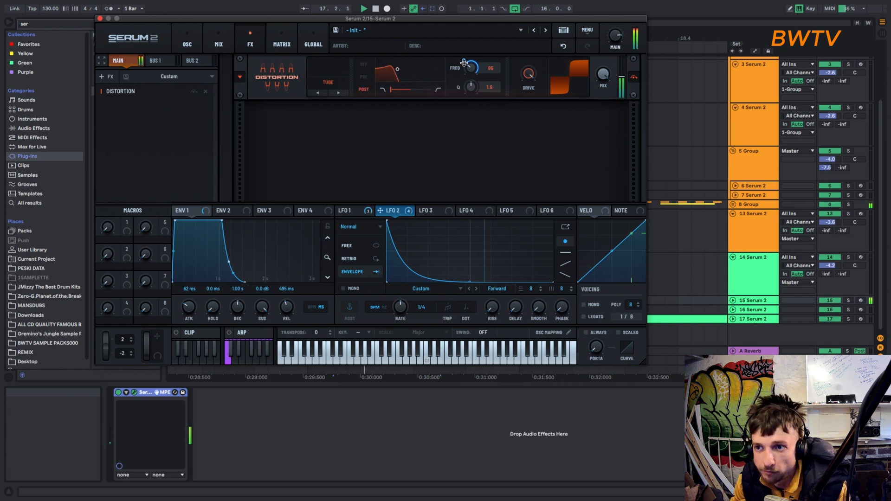
pyautogui.moveTo(470, 71); pyautogui.dragTo(471, 58)
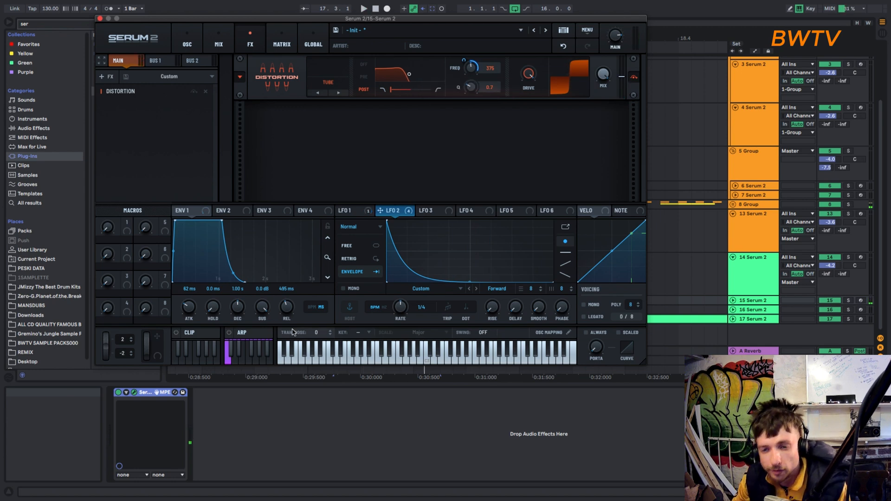
# - Set Env 1's release to 814 ms and save the preset as SICK 808
pyautogui.moveTo(286, 312); pyautogui.dragTo(285, 309)
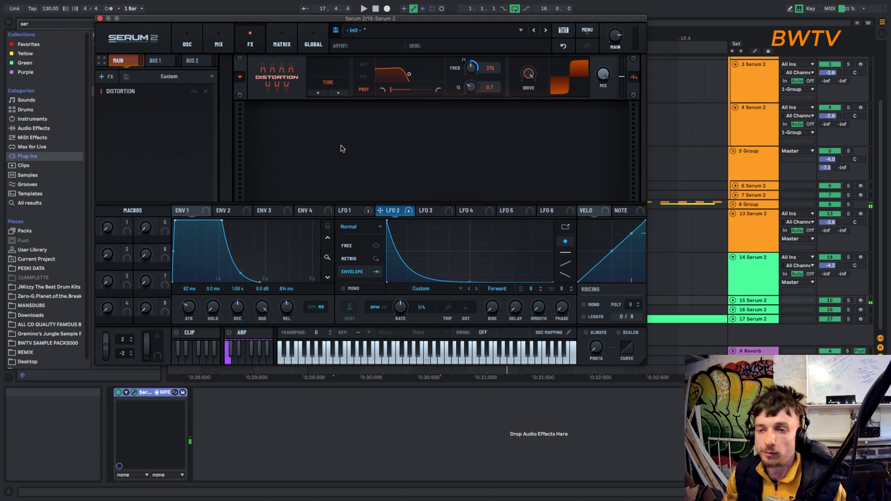
pyautogui.press('super+s')
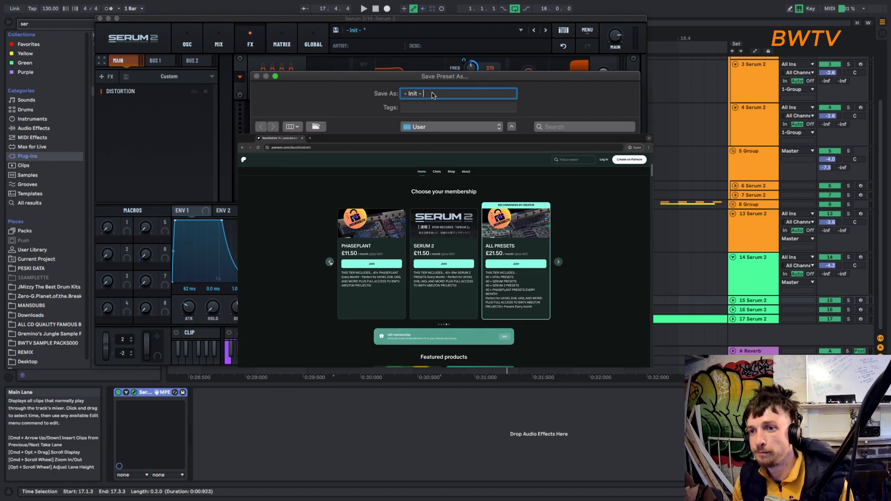
pyautogui.moveTo(432, 95); pyautogui.dragTo(378, 86)
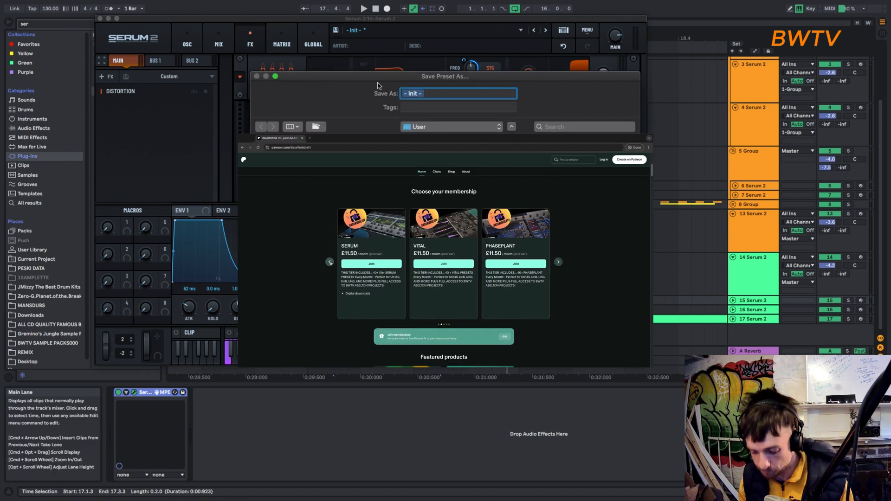
pyautogui.write('SICK ')
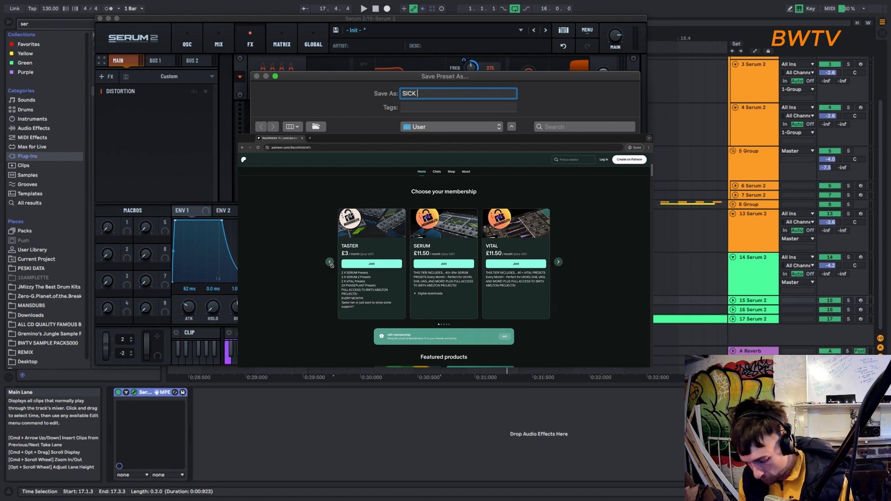
pyautogui.write('808')
pyautogui.press('Return')
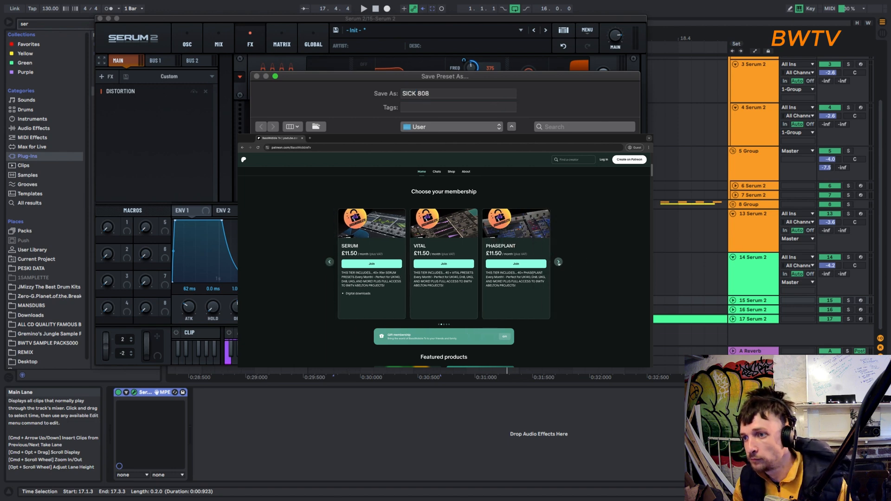
# - Enable the Sub oscillator with a sine shape and set oscillator A's wavetable position to 4 for a saw
pyautogui.click(187, 41)
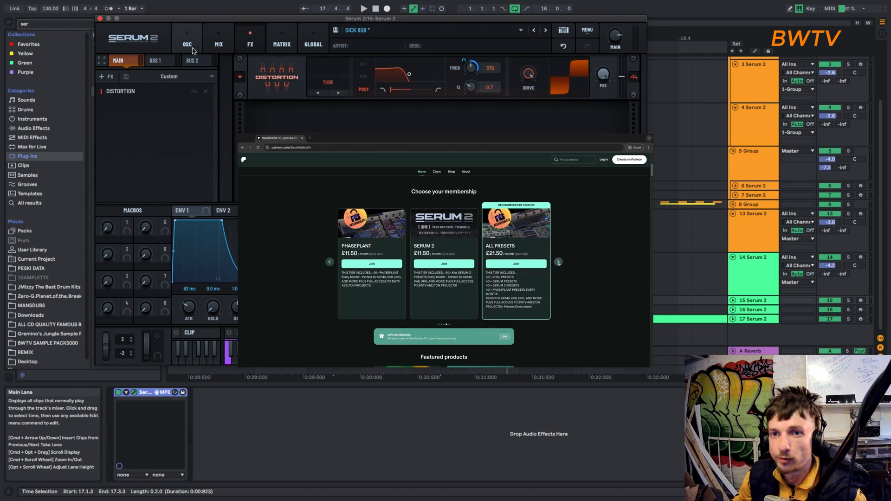
pyautogui.click(101, 60)
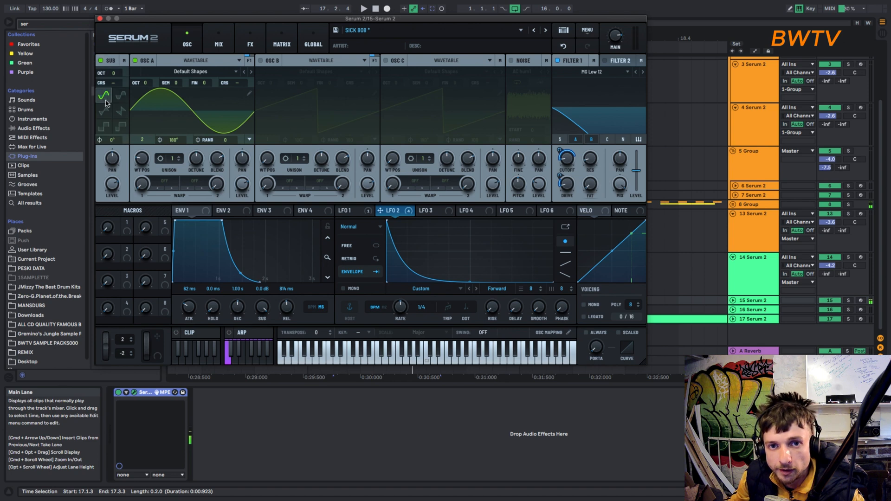
pyautogui.press('space')
pyautogui.moveTo(114, 188); pyautogui.dragTo(146, 158)
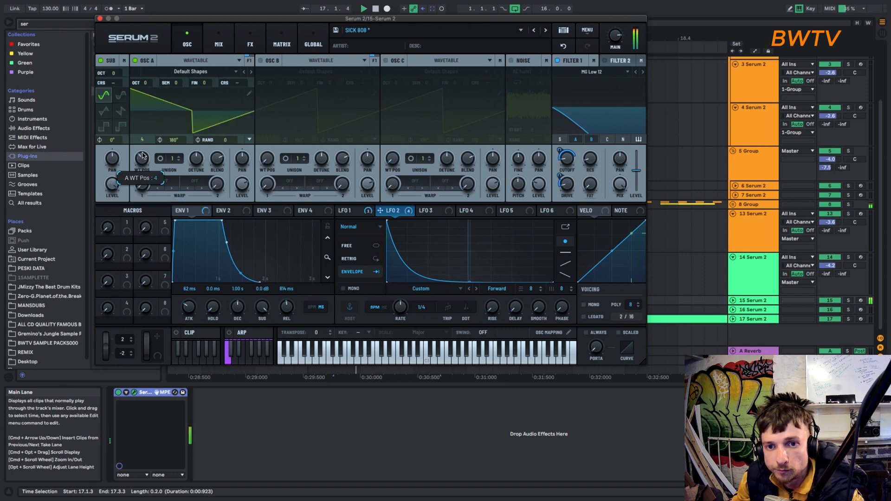
# - Enable oscillator B and load the Analog_BD_Sin wavetable from the Analog category
pyautogui.click(261, 61)
pyautogui.click(315, 72)
pyautogui.moveTo(286, 81)
pyautogui.click(399, 99)
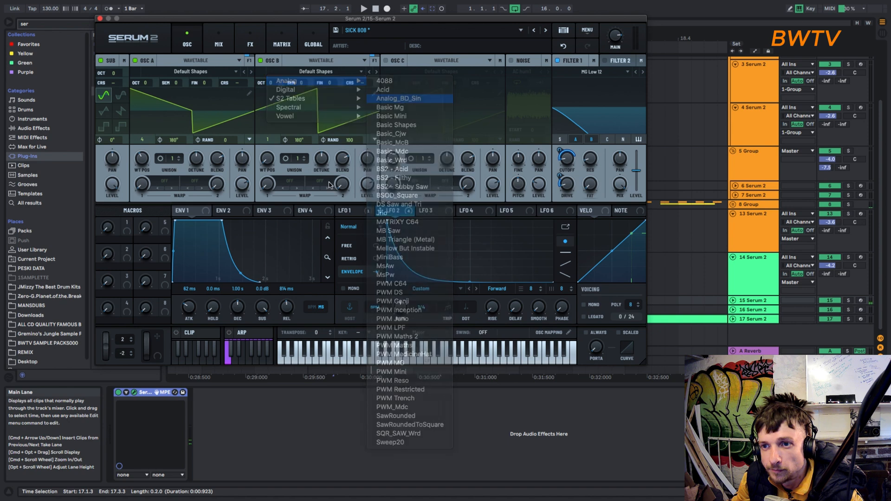
# - Set oscillator A's first warp mode to phase distortion from oscillator B
pyautogui.click(164, 182)
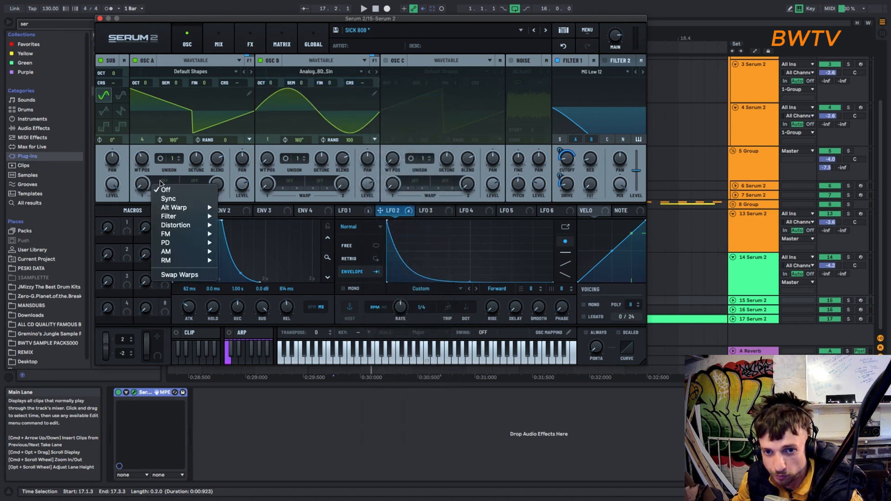
pyautogui.moveTo(199, 245)
pyautogui.click(237, 243)
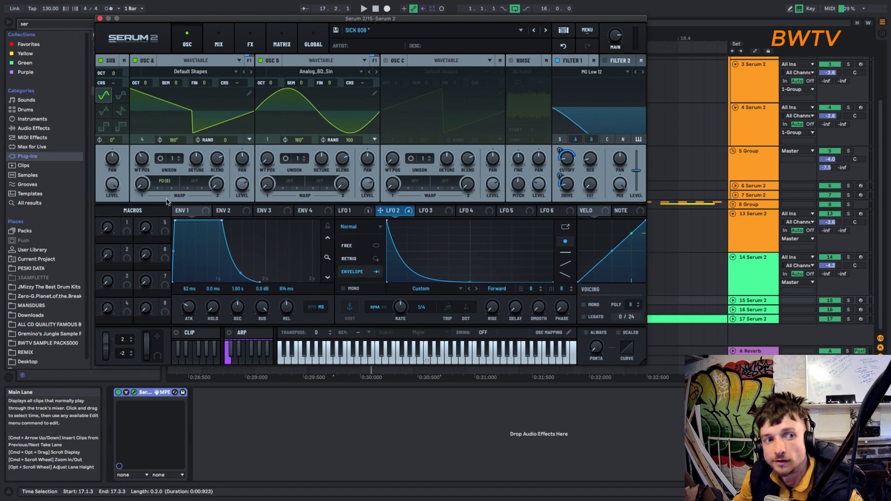
# - Turn oscillator B's level down and raise its octave to +3 while playing the clip
pyautogui.press('space')
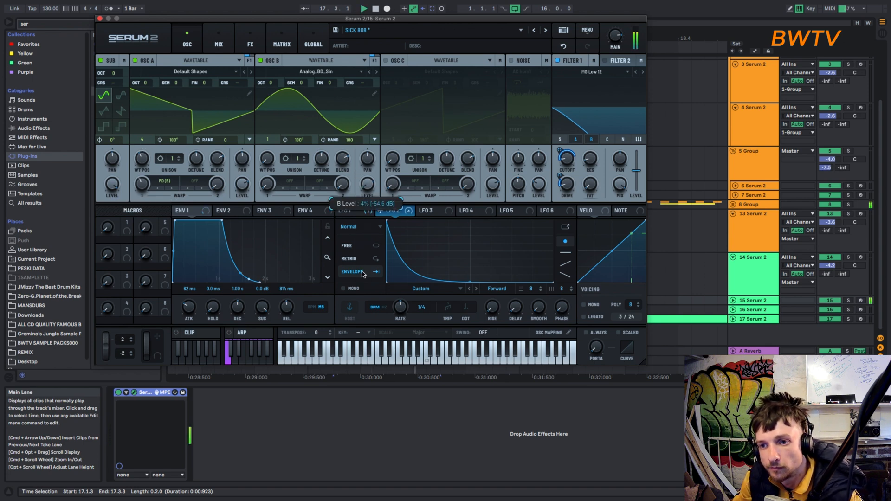
pyautogui.moveTo(270, 83); pyautogui.dragTo(282, 53)
pyautogui.press('space')
pyautogui.press('space')
# - Reduce LFO 2's modulation of Filter 1's cutoff and set Env 1's attack to 183 ms and release to 1.42 s
pyautogui.press('space')
pyautogui.press('space')
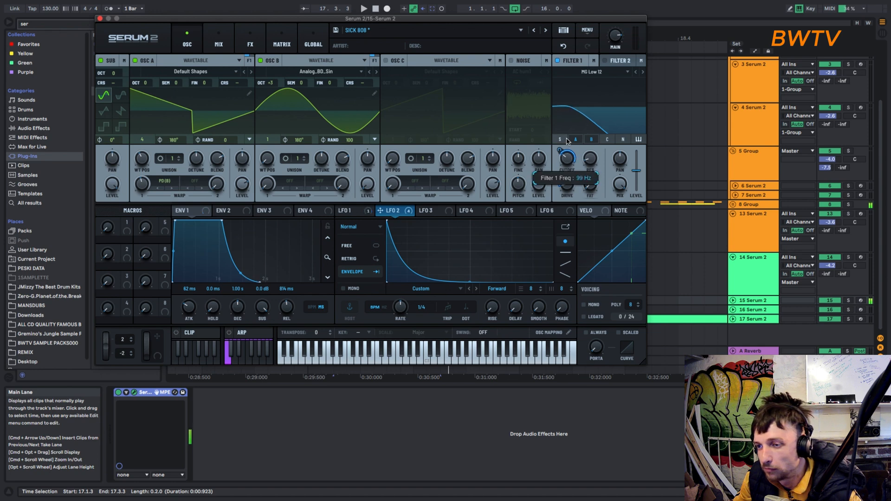
pyautogui.moveTo(559, 151); pyautogui.dragTo(558, 169)
pyautogui.press('space')
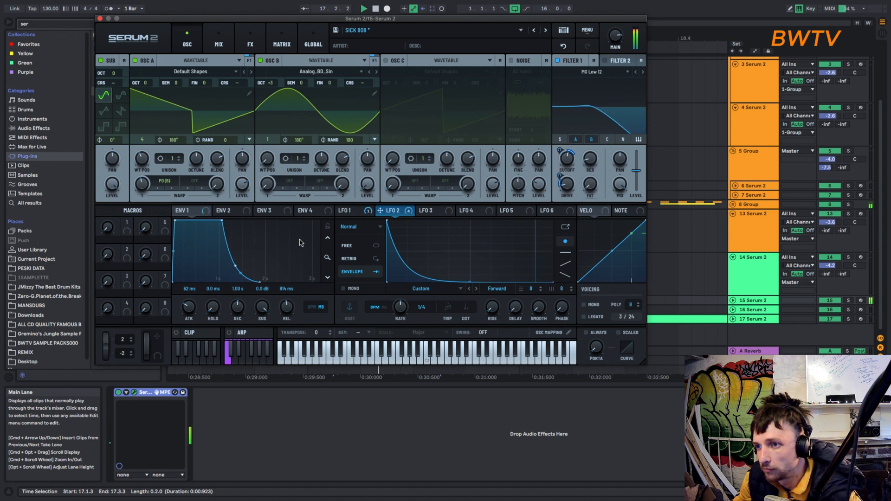
pyautogui.moveTo(183, 225); pyautogui.dragTo(207, 218)
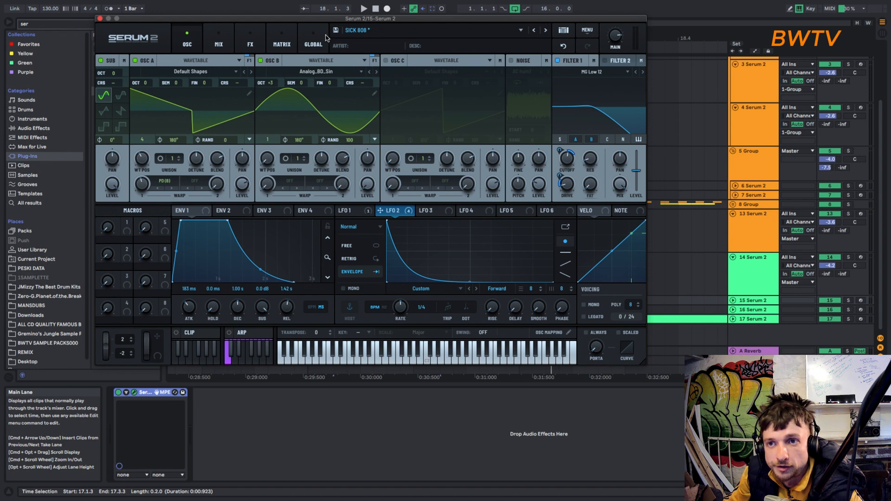
# - Add a Filter effect of type LB 12 after the distortion and modulate its cutoff with LFO 2 while playing the clip
pyautogui.click(253, 41)
pyautogui.click(106, 76)
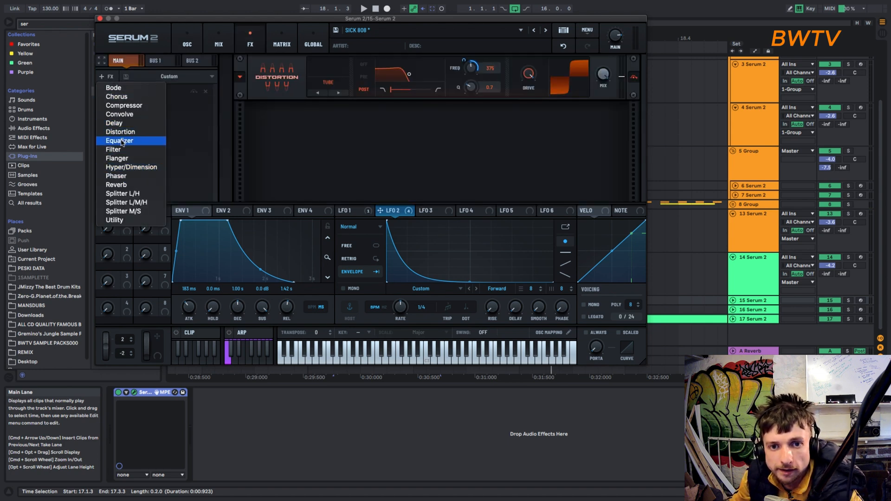
pyautogui.click(167, 147)
pyautogui.click(327, 120)
pyautogui.moveTo(326, 147)
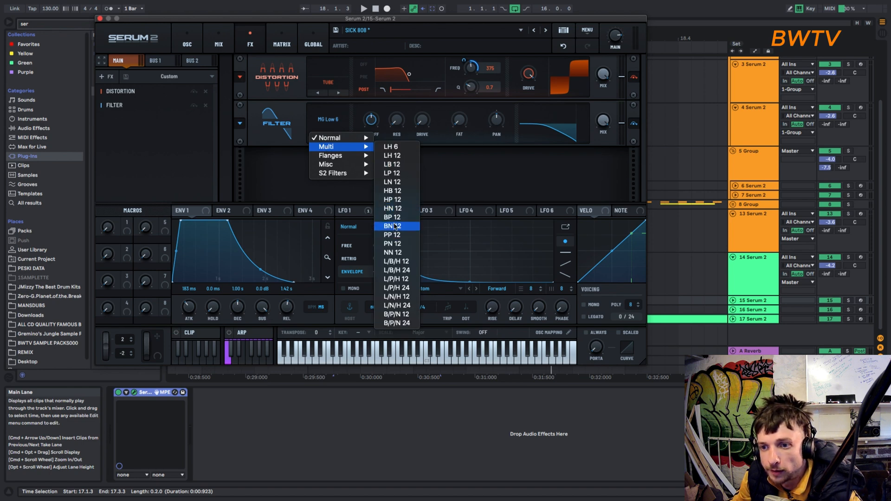
pyautogui.click(402, 165)
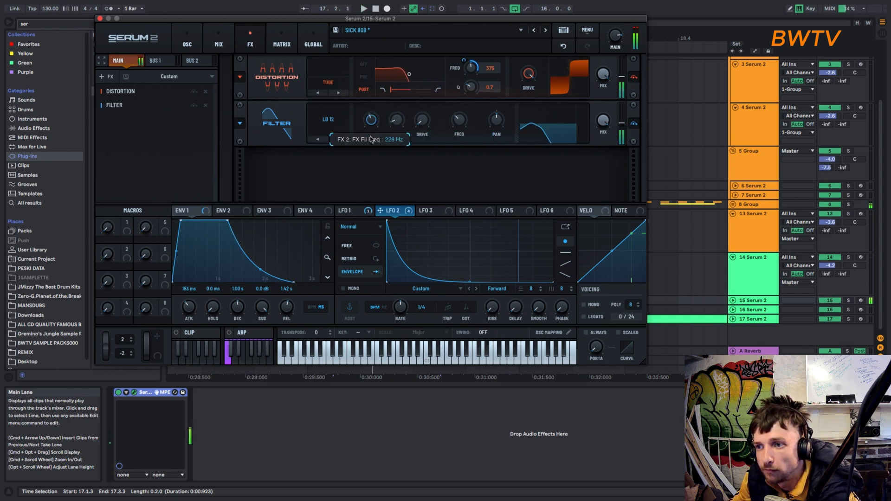
pyautogui.moveTo(381, 211); pyautogui.dragTo(367, 116)
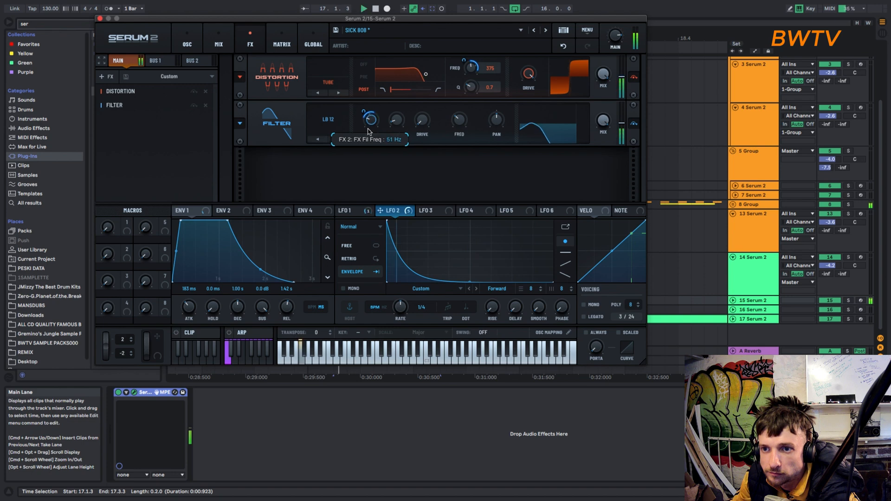
# - Save the patch as a new preset named SICK 808 subb8
pyautogui.click(336, 31)
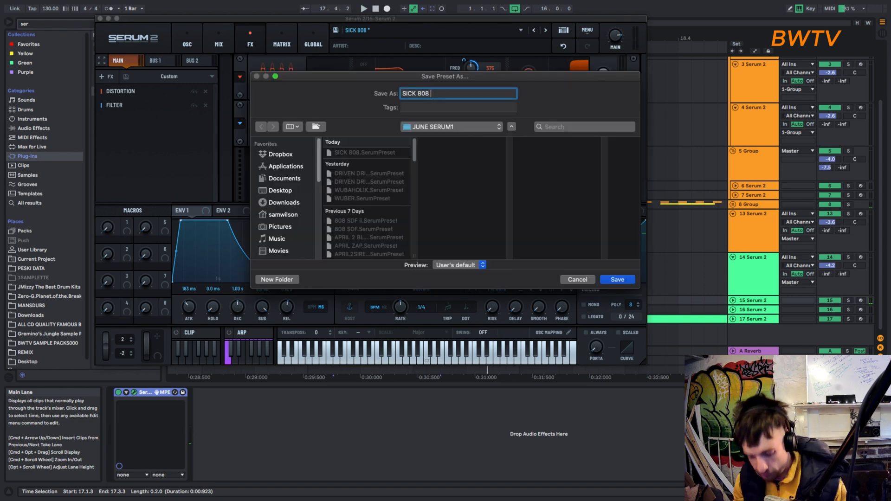
pyautogui.write('subb8')
pyautogui.press('Return')
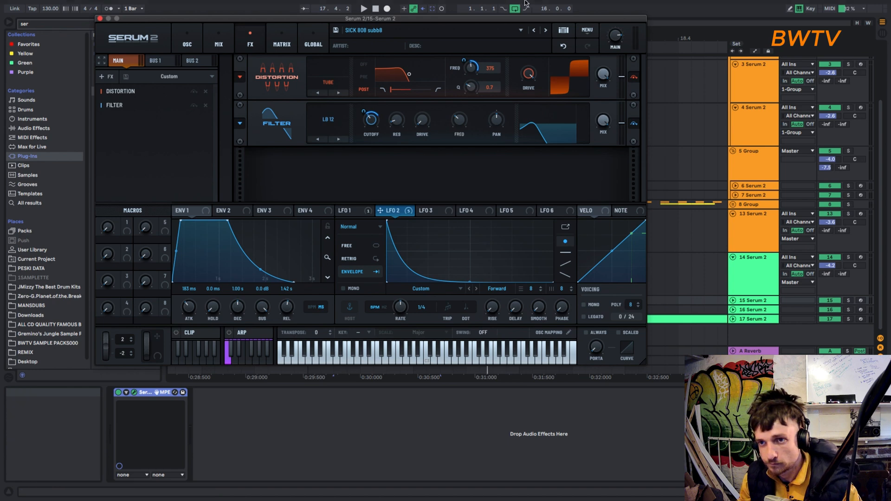
# - Move the plugin window aside and place Serum's rendered audio on a new track below track 17, aligned with track 15's clip
pyautogui.moveTo(209, 18); pyautogui.dragTo(732, 127)
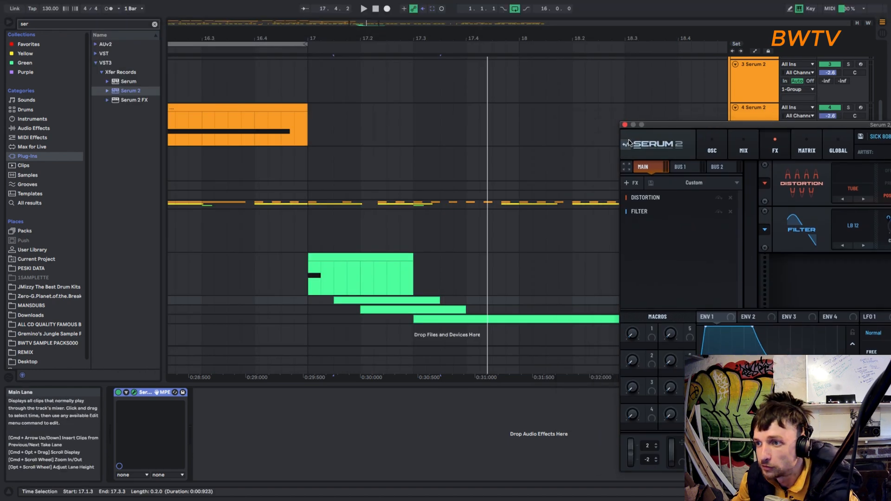
pyautogui.moveTo(626, 144)
pyautogui.mouseDown()
pyautogui.moveTo(367, 353)
pyautogui.moveTo(345, 335)
pyautogui.mouseUp()
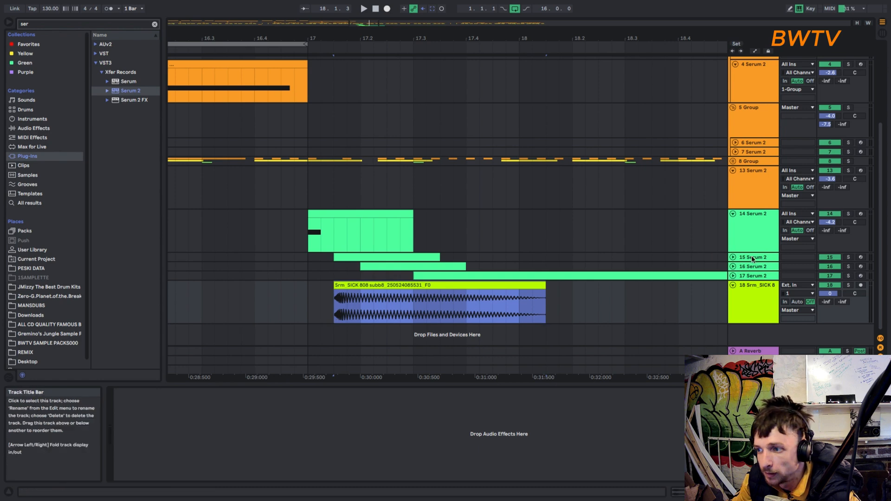
pyautogui.click(416, 269)
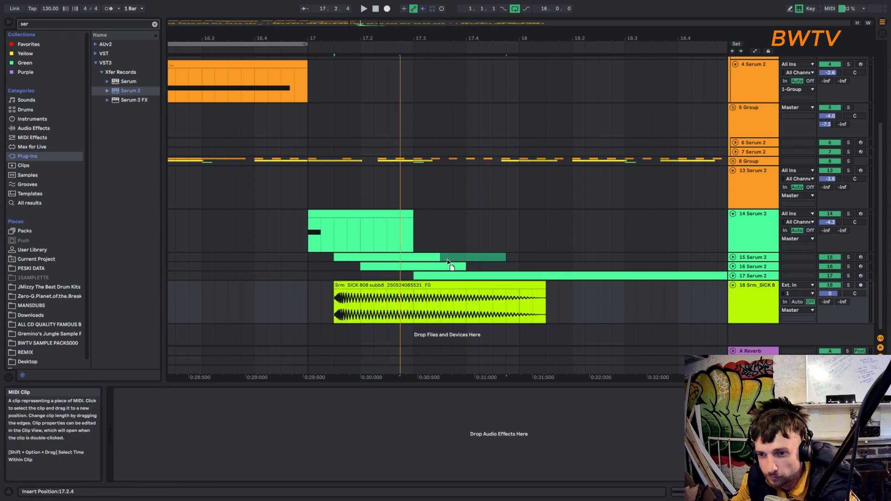
# - Move track 15's clip to start at beat 17.2 and play the arrangement from bar 17
pyautogui.click(385, 261)
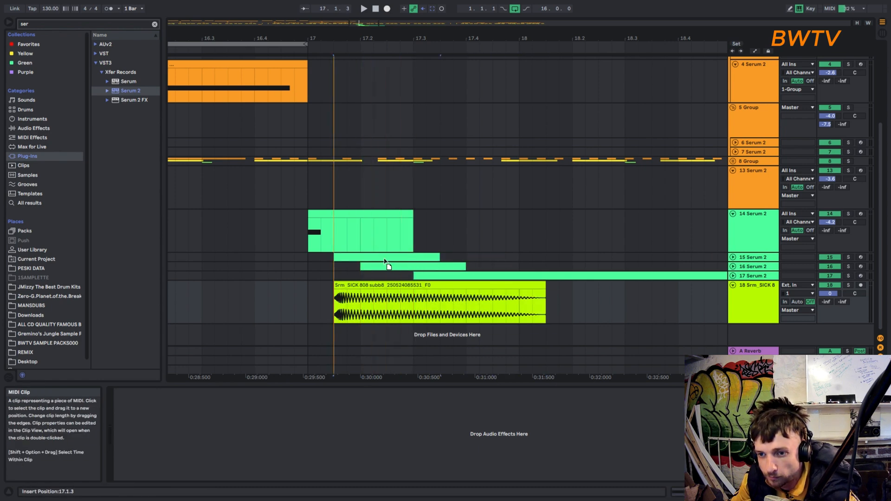
pyautogui.moveTo(407, 261); pyautogui.dragTo(407, 261)
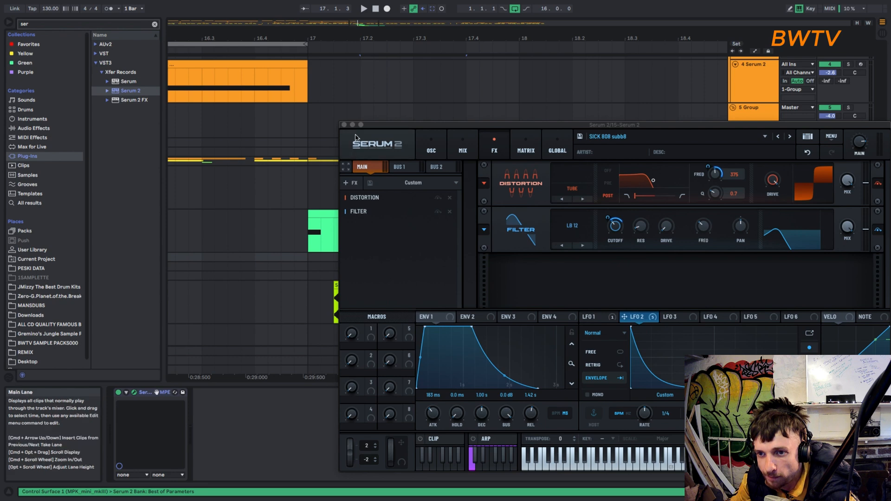
pyautogui.click(344, 124)
pyautogui.click(305, 194)
pyautogui.press('space')
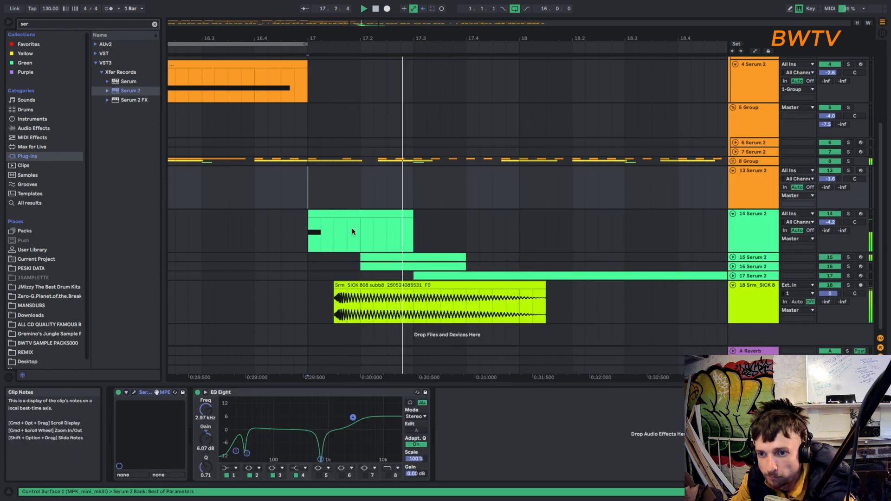
# - Delete track 16's clip and play the remaining layers from the start of track 14's clip
pyautogui.press('space')
pyautogui.click(394, 268)
pyautogui.press('Delete')
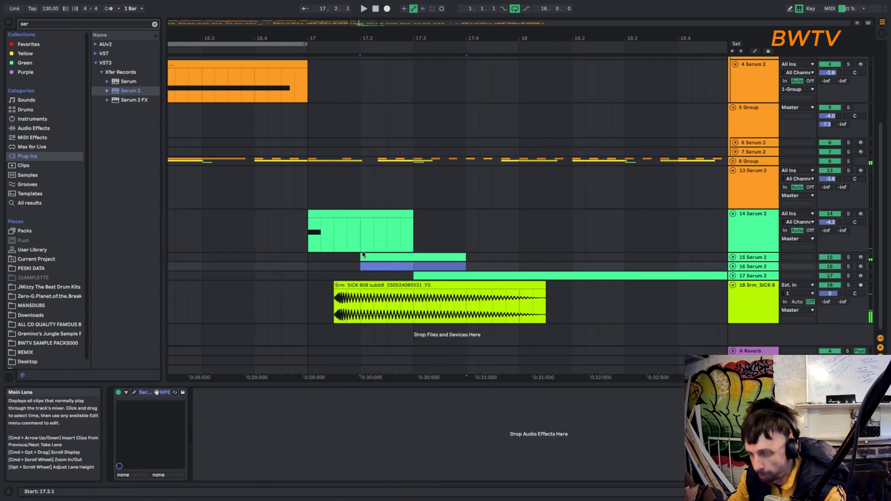
pyautogui.click(342, 214)
pyautogui.press('space')
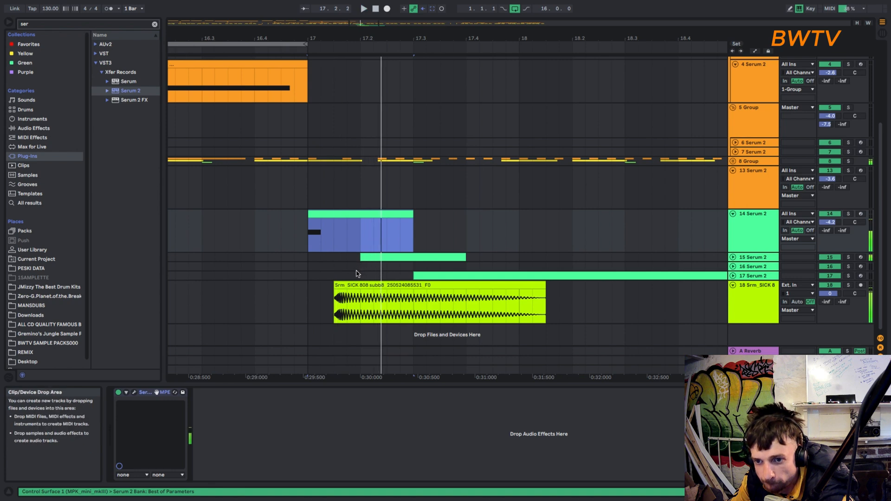
# - Shift the rendered SICK 808 audio to 17.1.4 and track 15's clip to 17.2.3, and play from bar 17
pyautogui.moveTo(350, 282); pyautogui.dragTo(405, 255)
pyautogui.click(354, 230)
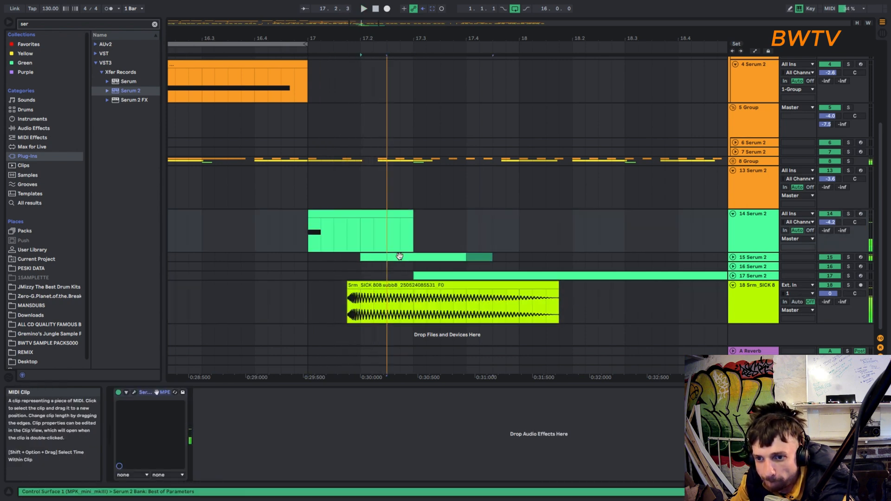
pyautogui.click(325, 212)
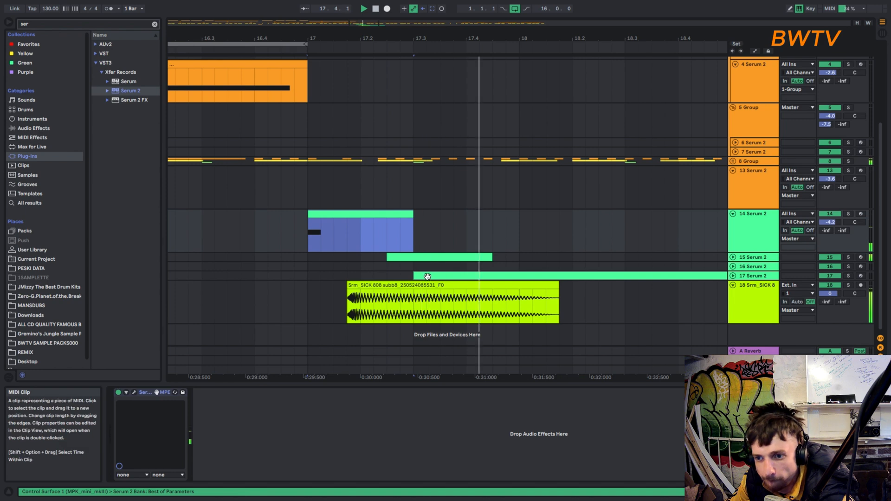
# - Audition track 17's clip and examine the Serum 2 patch on that track
pyautogui.click(439, 276)
pyautogui.press('space')
pyautogui.press('space')
pyautogui.press('space')
pyautogui.press('space')
pyautogui.click(750, 276)
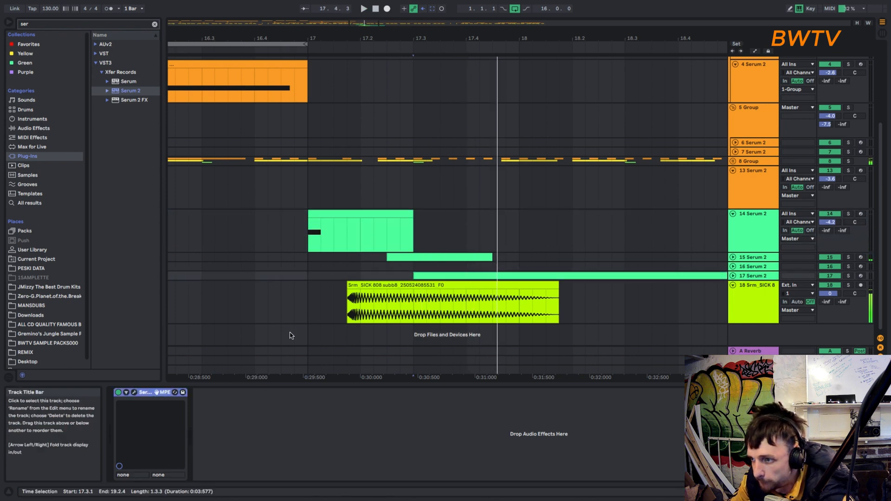
pyautogui.press('space')
pyautogui.press('space')
pyautogui.click(139, 393)
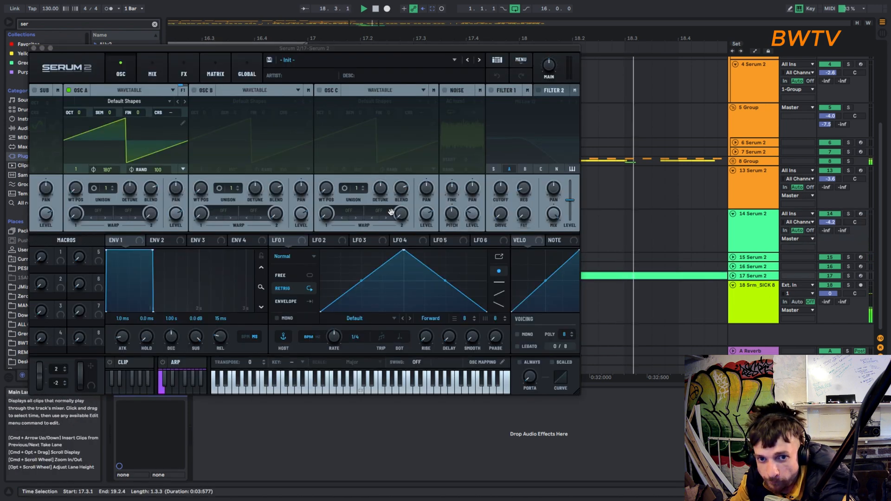
pyautogui.press('space')
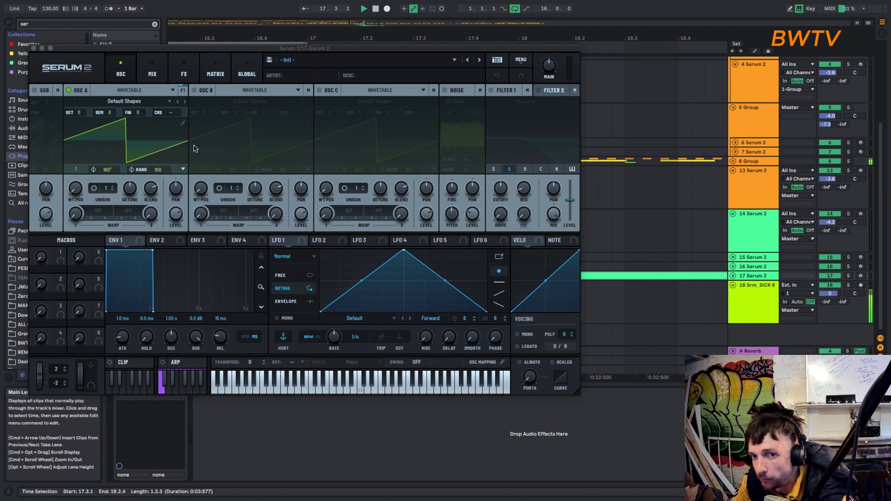
pyautogui.click(33, 48)
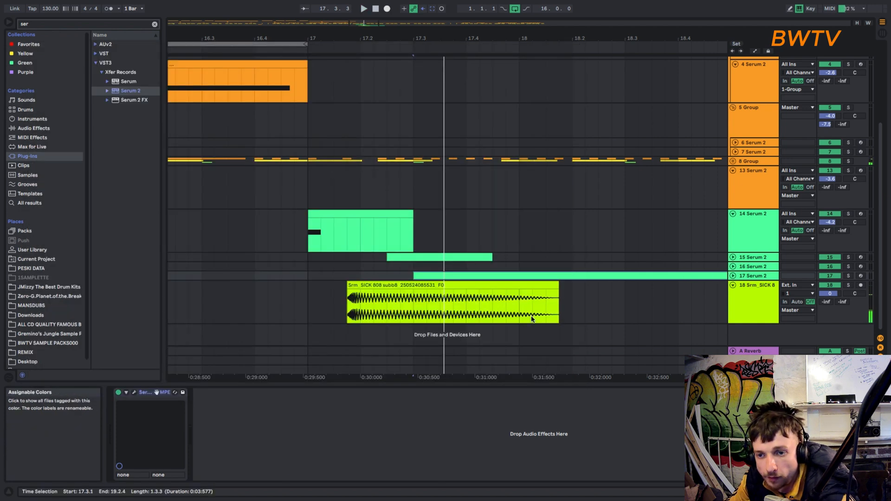
# - Align the rendered SICK 808 audio clip with the start of bar 17 and play it with track 14
pyautogui.click(306, 202)
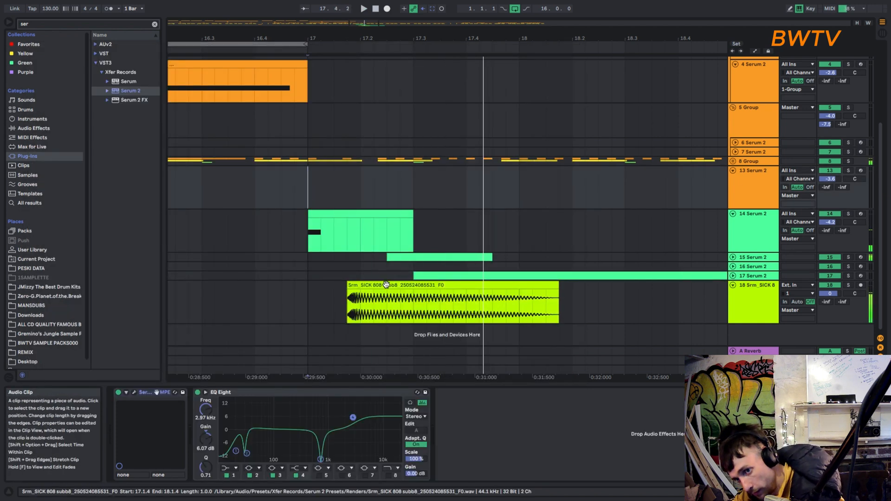
pyautogui.press('space')
pyautogui.moveTo(388, 285); pyautogui.dragTo(349, 304)
pyautogui.press('space')
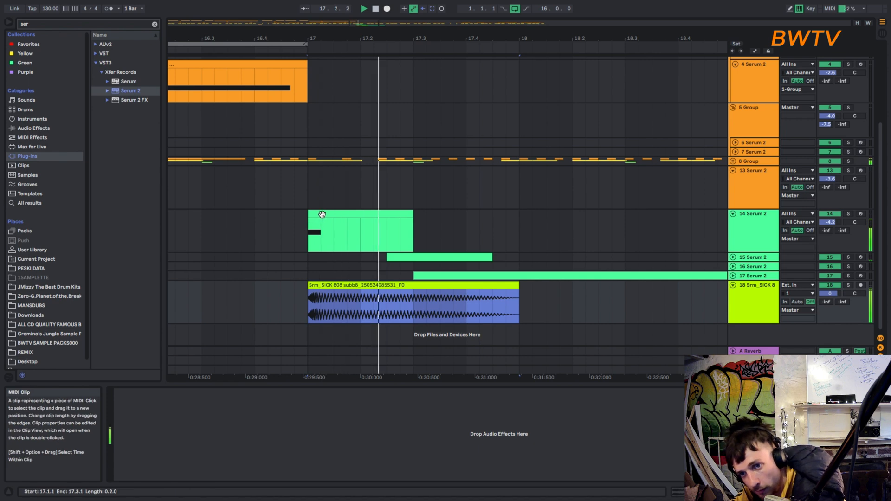
# - Delete track 15's MIDI clip and play the layers again from bar 17
pyautogui.click(403, 256)
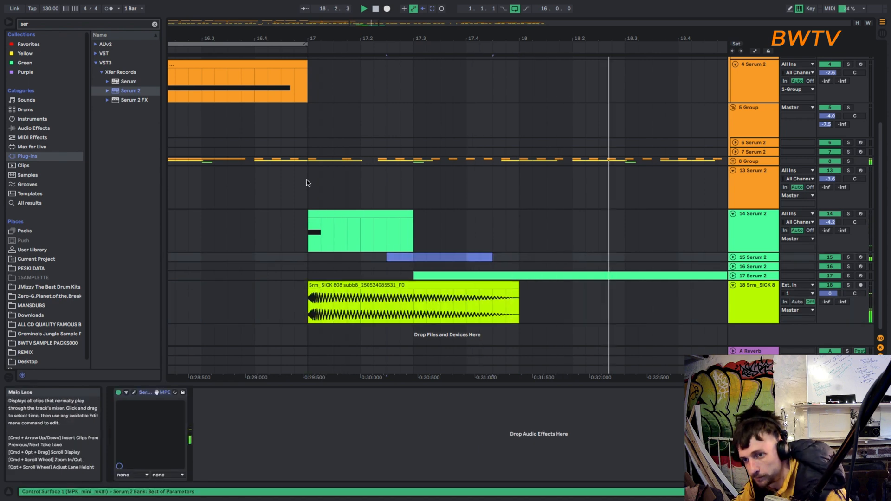
pyautogui.press('Delete')
pyautogui.click(308, 190)
pyautogui.press('space')
pyautogui.press('space')
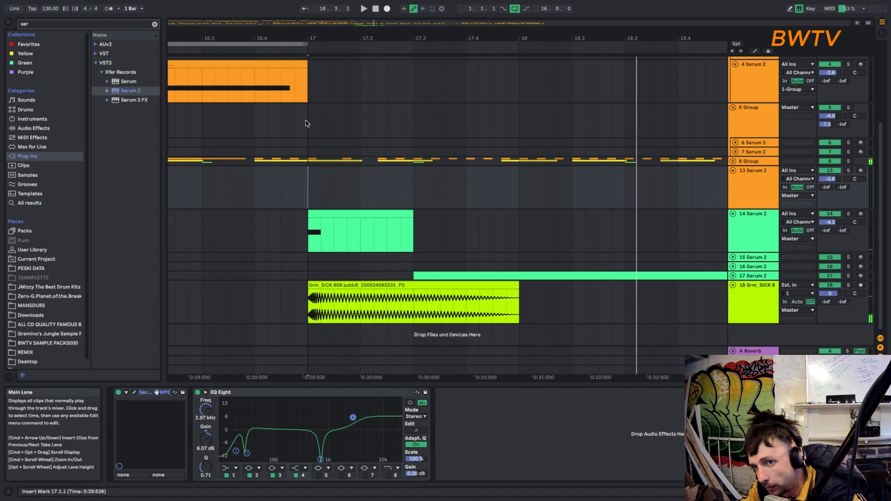
pyautogui.press('space')
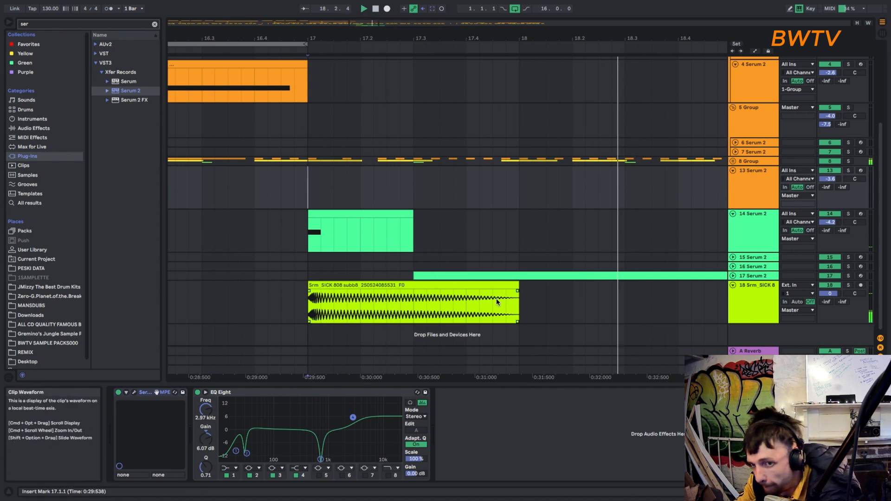
# - Solo track 14, audition it and open its Serum 2 instrument
pyautogui.click(762, 234)
pyautogui.click(848, 214)
pyautogui.press('space')
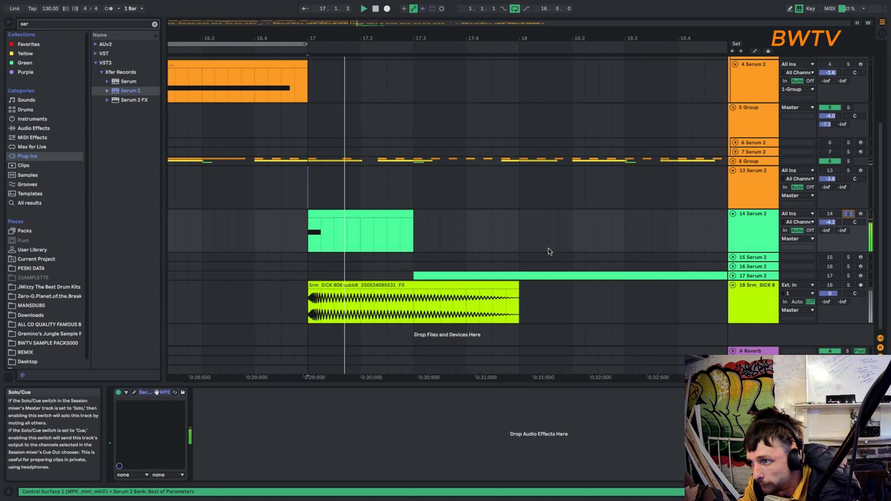
pyautogui.press('space')
pyautogui.click(764, 233)
pyautogui.click(134, 392)
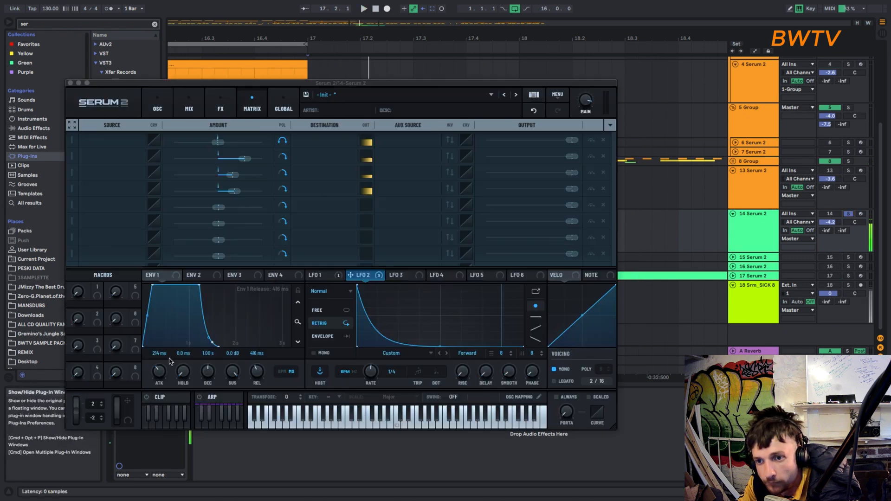
# - Enable the noise oscillator and Filter 2, set Filter 2's type to High 18 and route only the noise into it
pyautogui.click(157, 107)
pyautogui.click(482, 125)
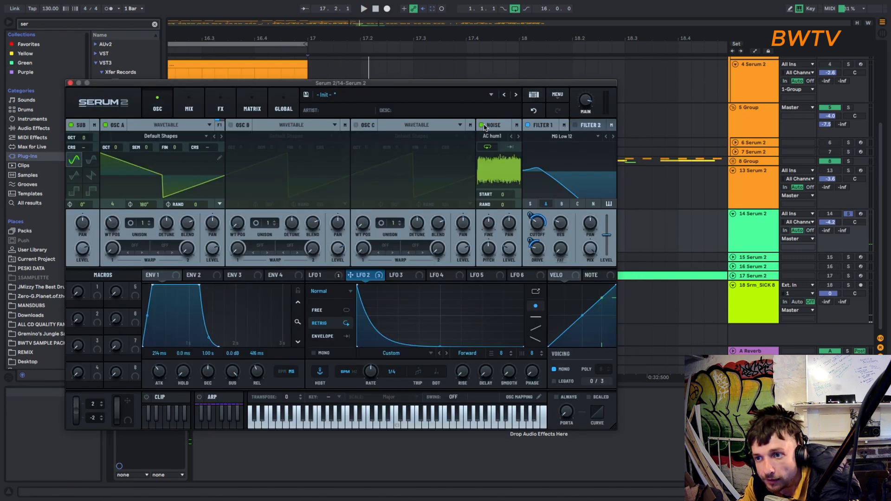
pyautogui.click(587, 129)
pyautogui.click(574, 125)
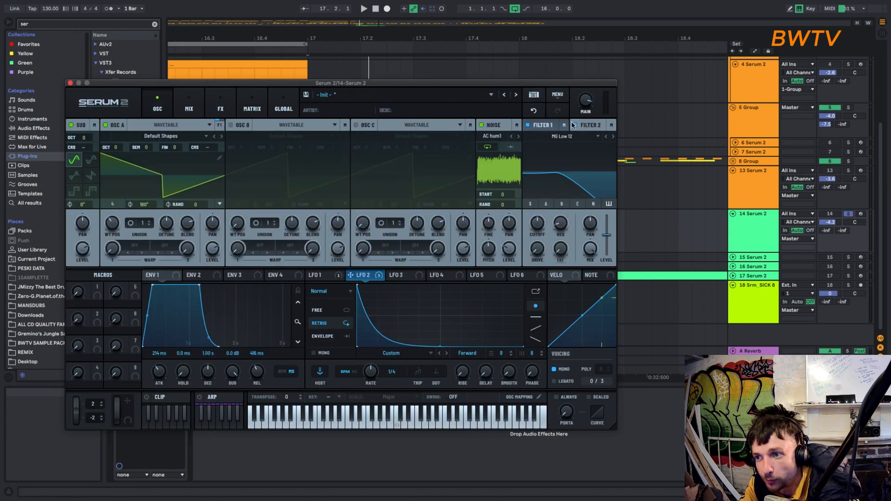
pyautogui.click(613, 137)
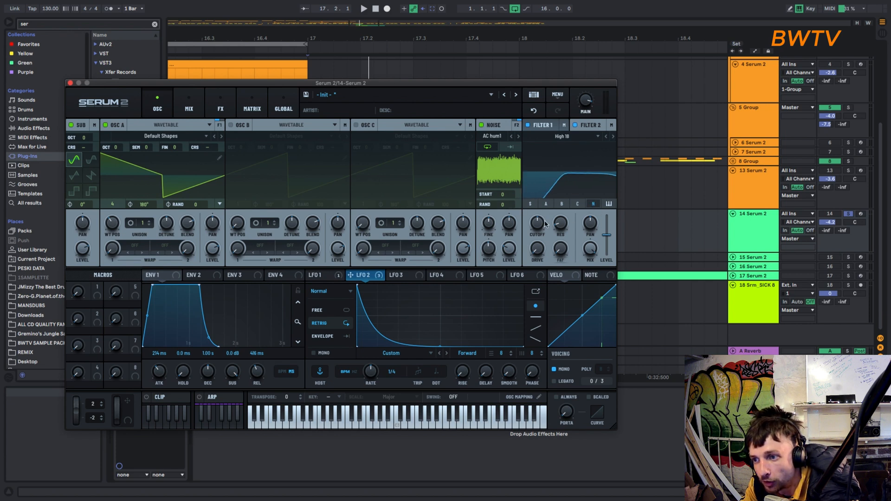
# - Adjust the noise oscillator's level during playback and modulate it with Env 1
pyautogui.moveTo(510, 264); pyautogui.dragTo(514, 213)
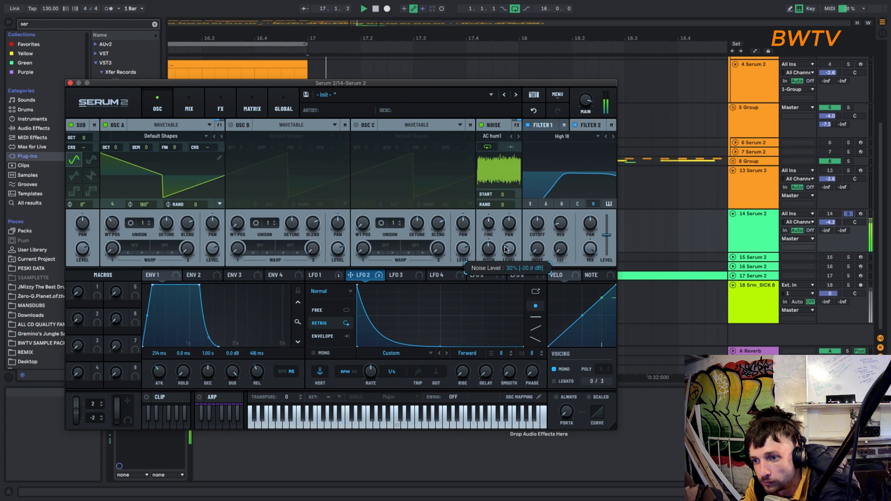
pyautogui.moveTo(147, 274); pyautogui.dragTo(509, 248)
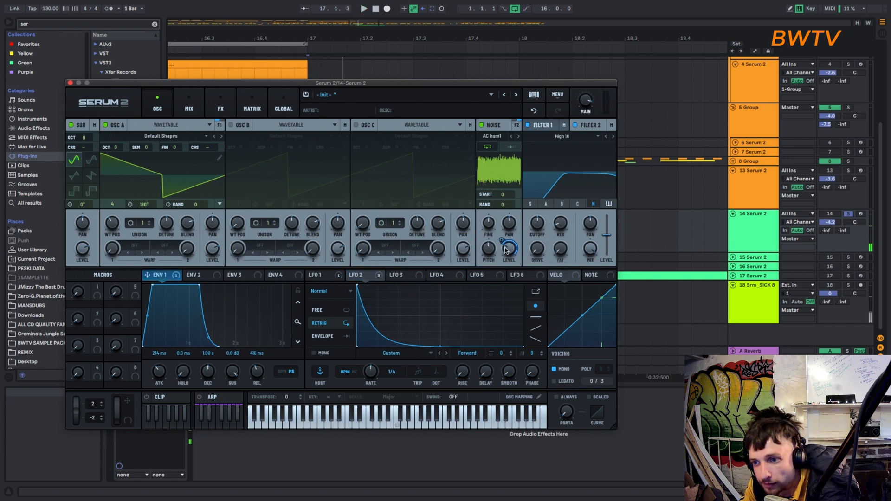
# - Add a Distortion effect to the patch and set its drive to about 72%
pyautogui.click(218, 110)
pyautogui.click(77, 143)
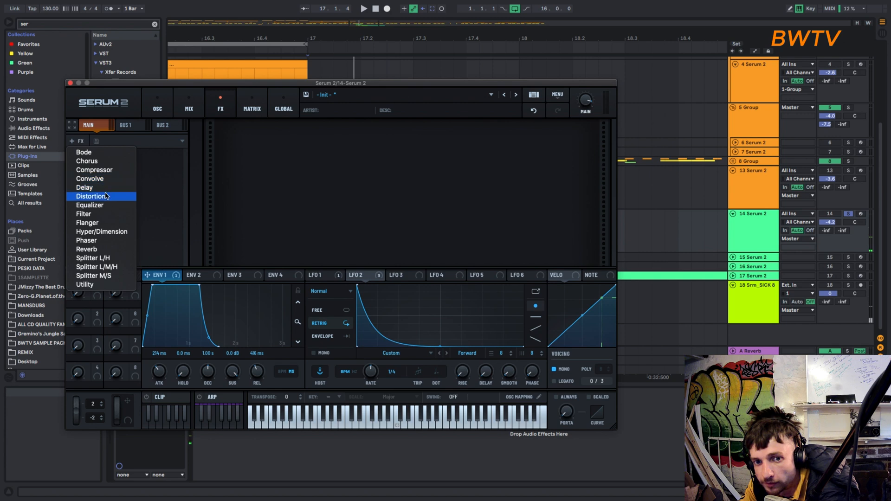
pyautogui.click(133, 194)
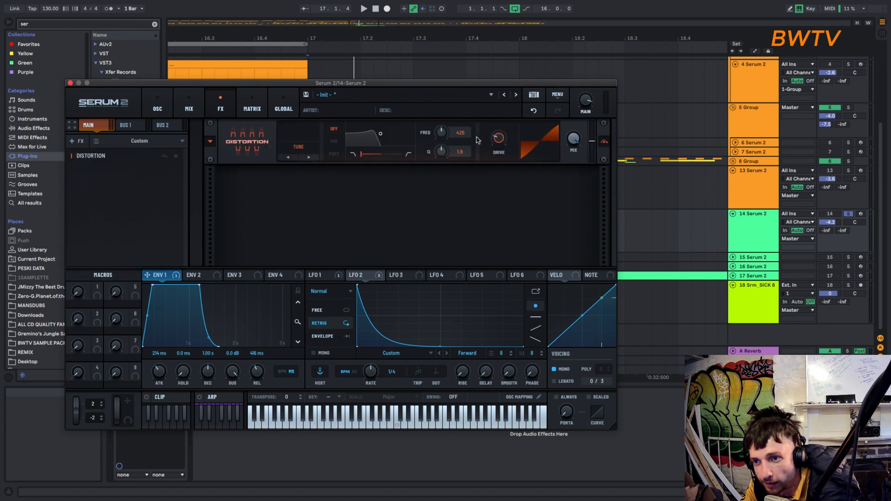
pyautogui.moveTo(500, 143); pyautogui.dragTo(499, 84)
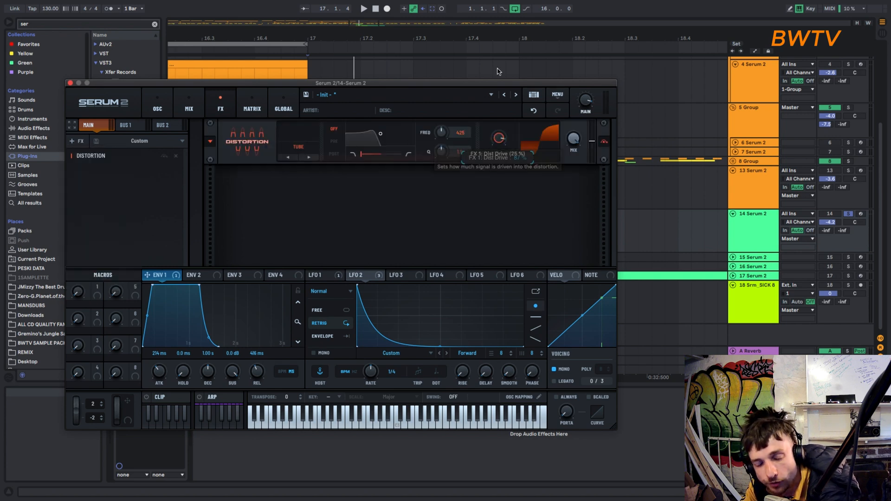
pyautogui.moveTo(498, 138); pyautogui.dragTo(496, 165)
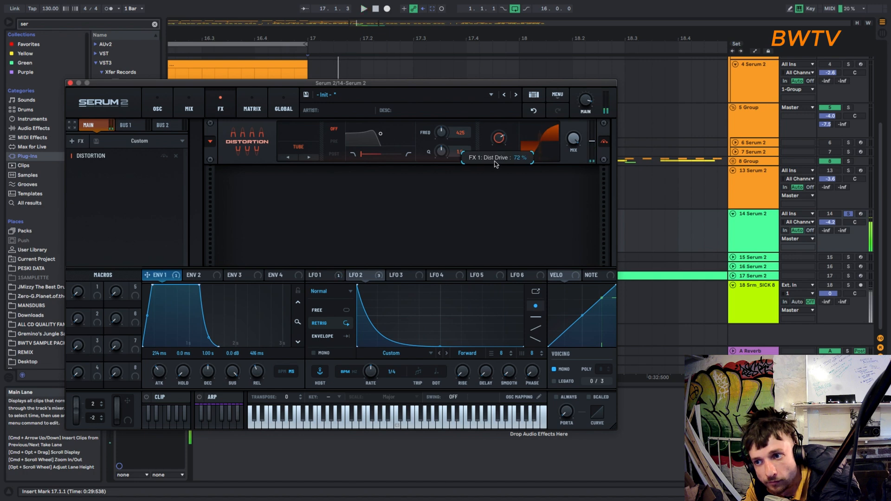
# - Save the patch as a preset named nois 808 in the JUNE SERUM1 folder
pyautogui.moveTo(272, 86); pyautogui.dragTo(378, 76)
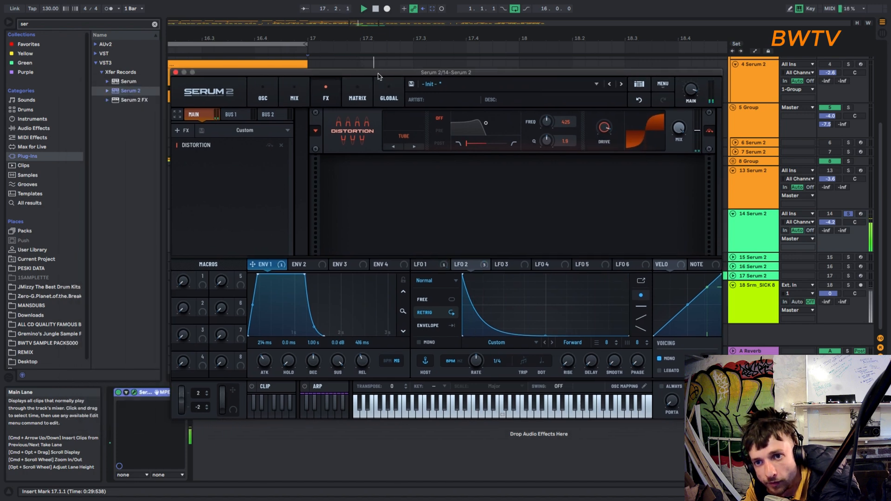
pyautogui.click(412, 85)
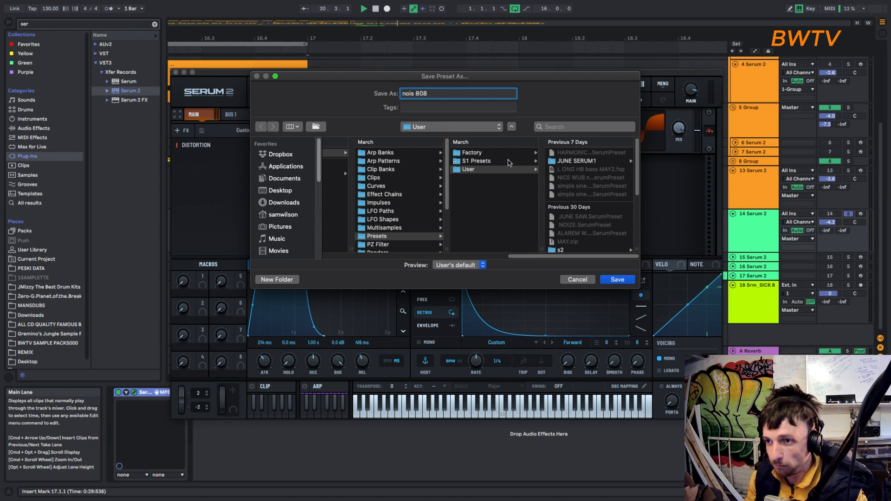
pyautogui.click(580, 161)
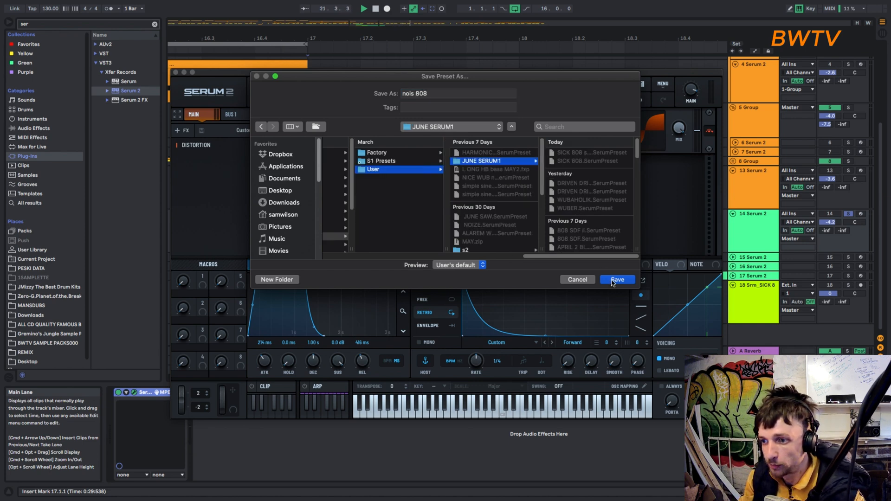
pyautogui.click(613, 280)
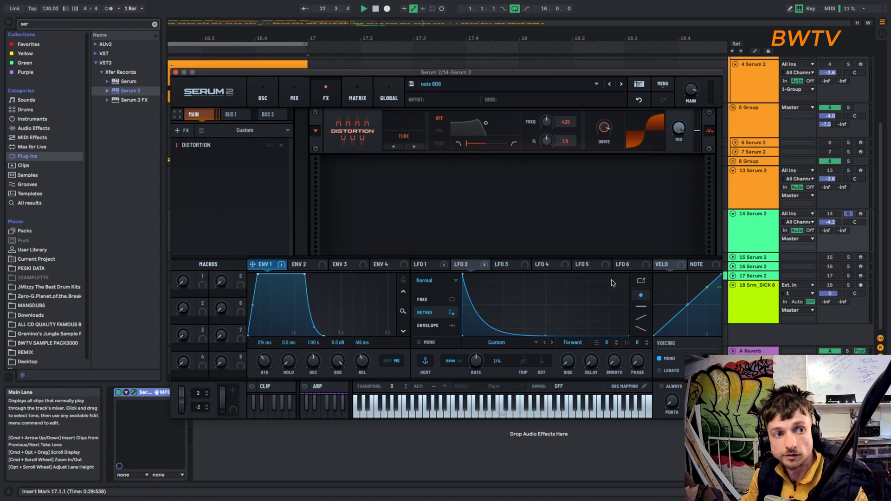
# - Move the plugin window aside and place Serum's rendered nois 808 audio on a new track below track 18 at 17.2.2
pyautogui.moveTo(383, 76); pyautogui.dragTo(438, 51)
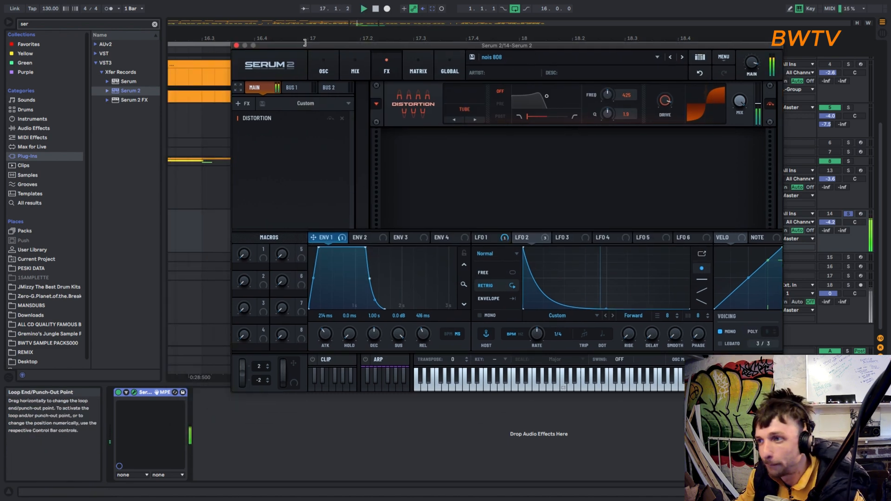
pyautogui.moveTo(294, 47); pyautogui.dragTo(493, 45)
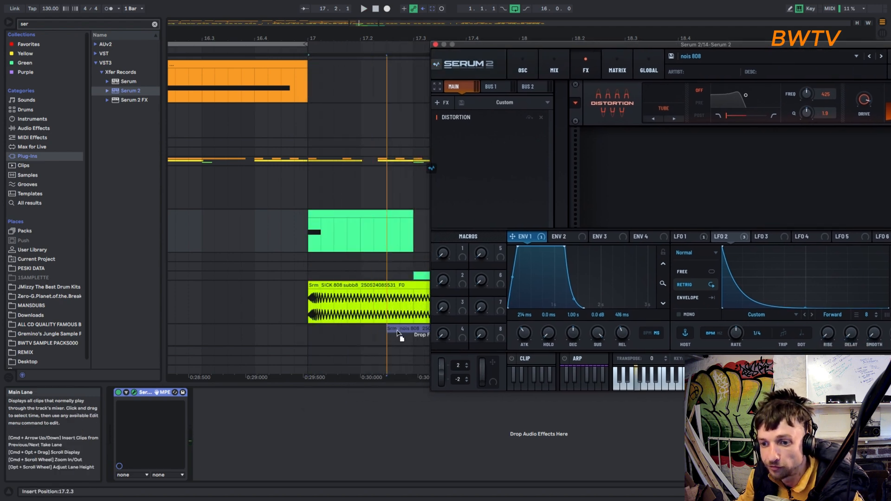
pyautogui.moveTo(397, 333); pyautogui.dragTo(384, 333)
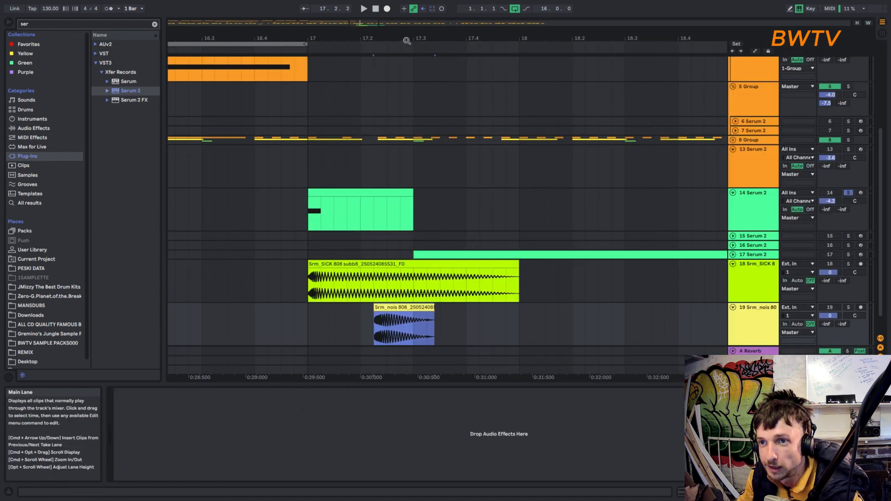
# - Move the nois 808 audio clip to start at beat 17.4 and play it
pyautogui.moveTo(406, 41); pyautogui.dragTo(406, 33)
pyautogui.moveTo(400, 307); pyautogui.dragTo(446, 305)
pyautogui.press('space')
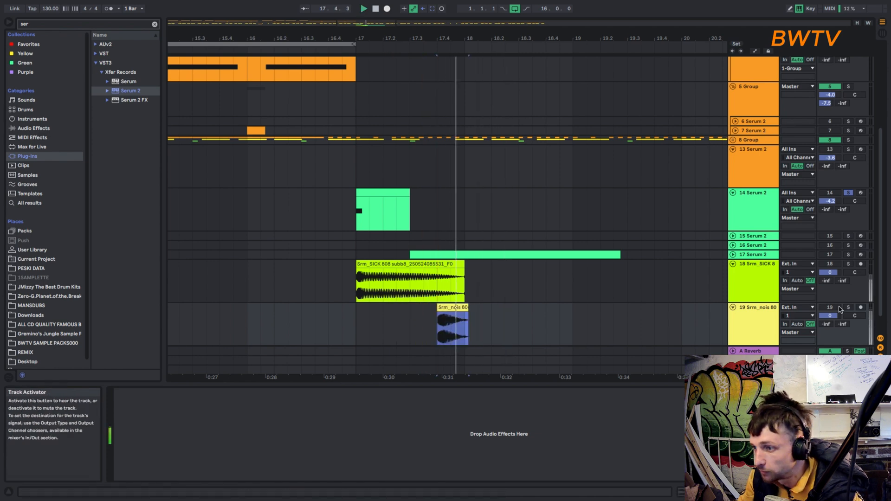
# - Turn off solo on track 14 and play the full mix from bar 17
pyautogui.click(849, 192)
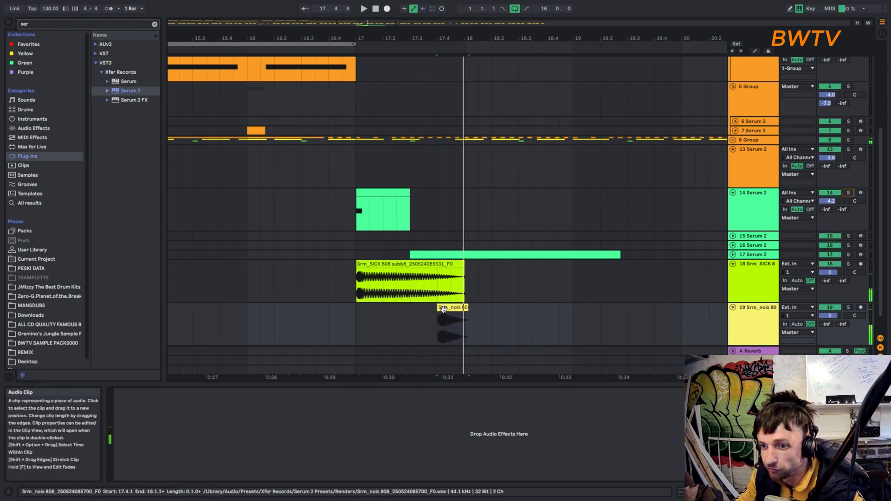
pyautogui.click(357, 309)
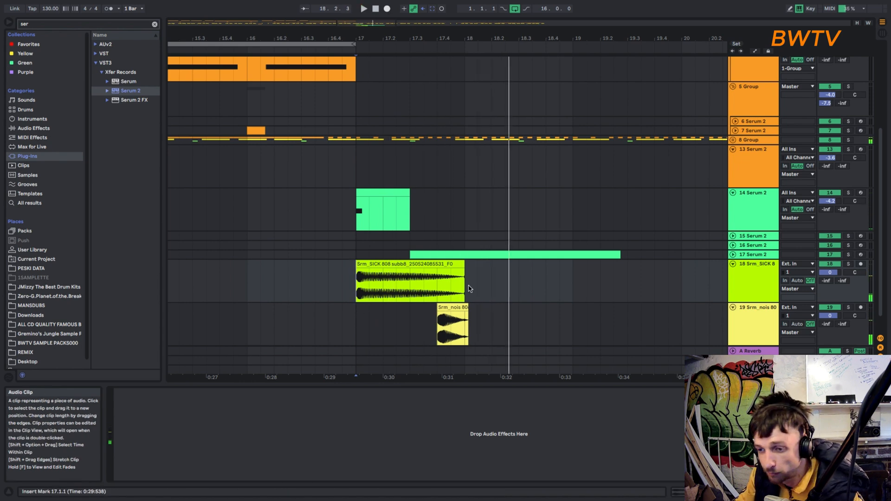
pyautogui.press('space')
# - Trim the end of the nois 808 clip to 18.1.1 and play the arrangement from bar 17
pyautogui.click(466, 309)
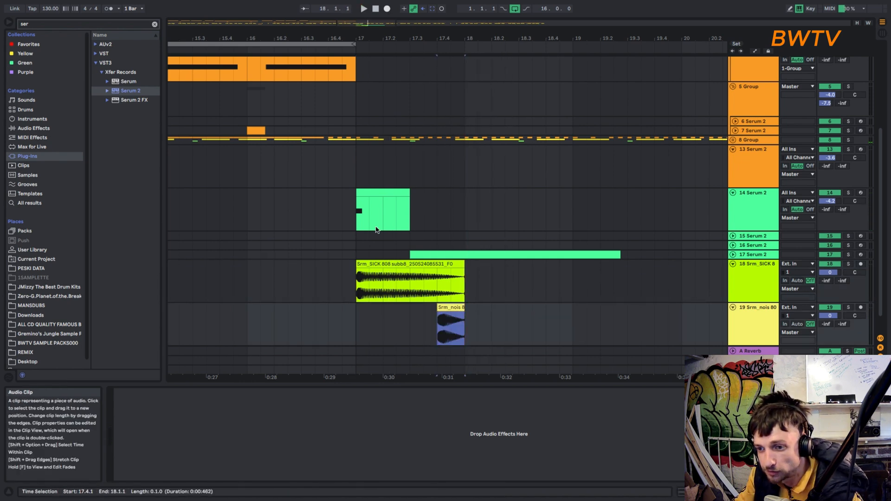
pyautogui.click(358, 186)
pyautogui.press('space')
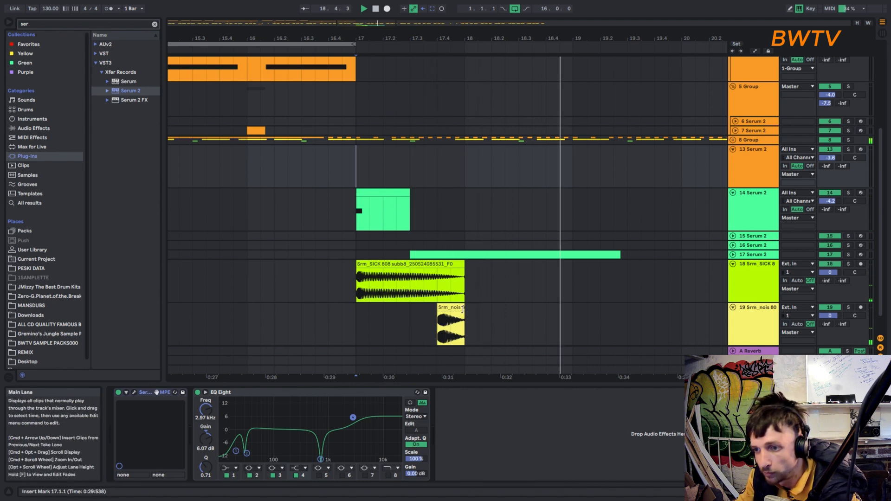
# - Duplicate the trimmed nois 808 clip to 18.4.1 on the same track and play from bar 17
pyautogui.moveTo(450, 307); pyautogui.dragTo(563, 308)
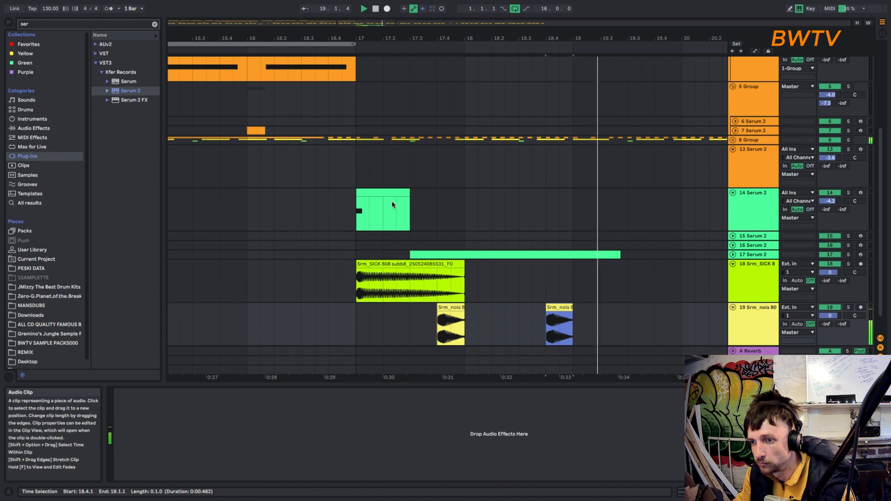
pyautogui.click(354, 182)
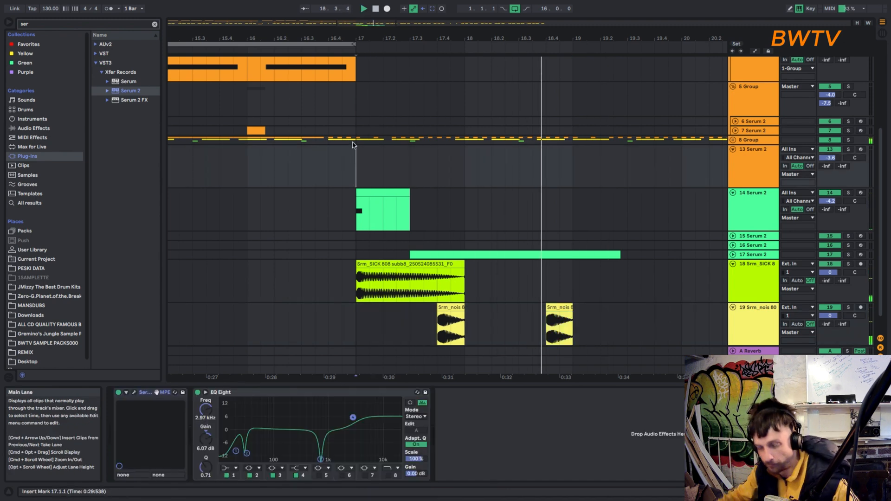
pyautogui.press('space')
# - Show the whole arrangement and play it from bar 1
pyautogui.doubleClick(343, 37)
pyautogui.moveTo(283, 94); pyautogui.dragTo(169, 95)
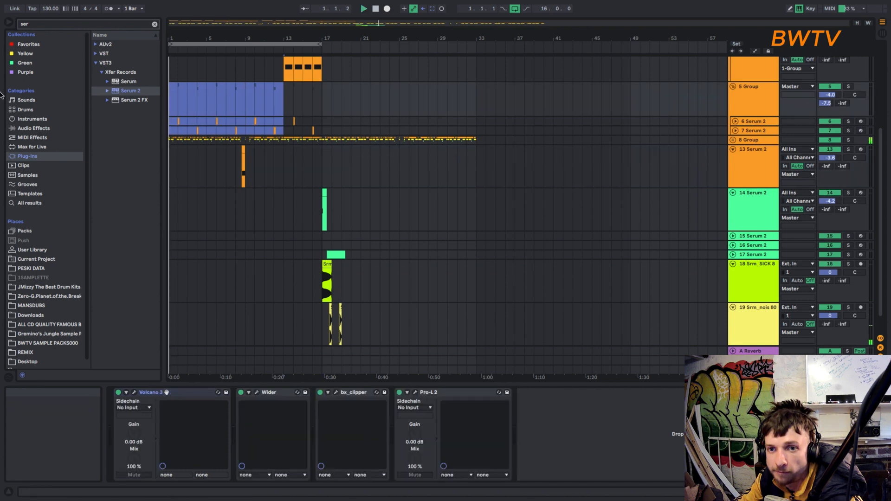
pyautogui.moveTo(283, 95); pyautogui.dragTo(169, 75)
pyautogui.press('space')
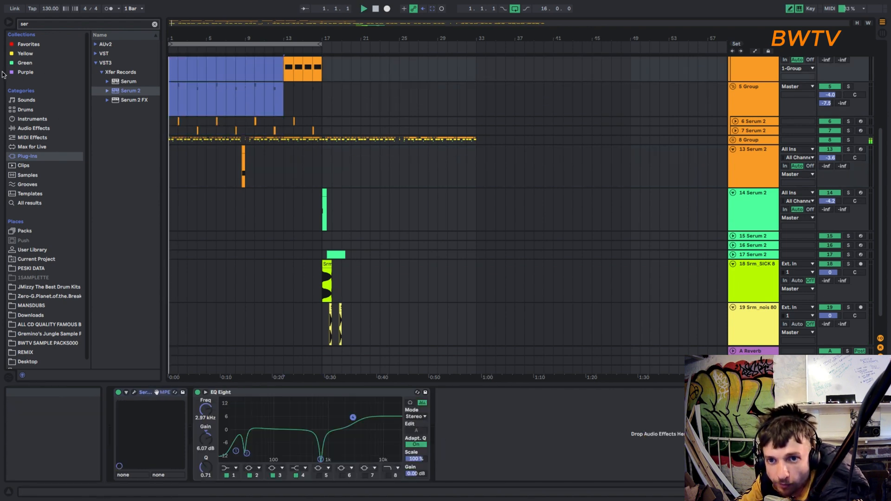
# - Extend the arrangement loop to 24 bars and play the bass section from bar 17
pyautogui.moveTo(320, 45); pyautogui.dragTo(395, 47)
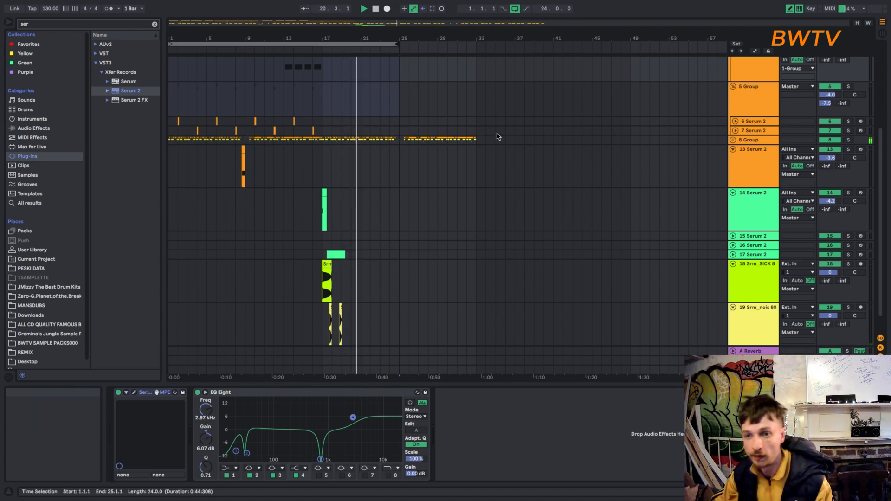
pyautogui.click(325, 168)
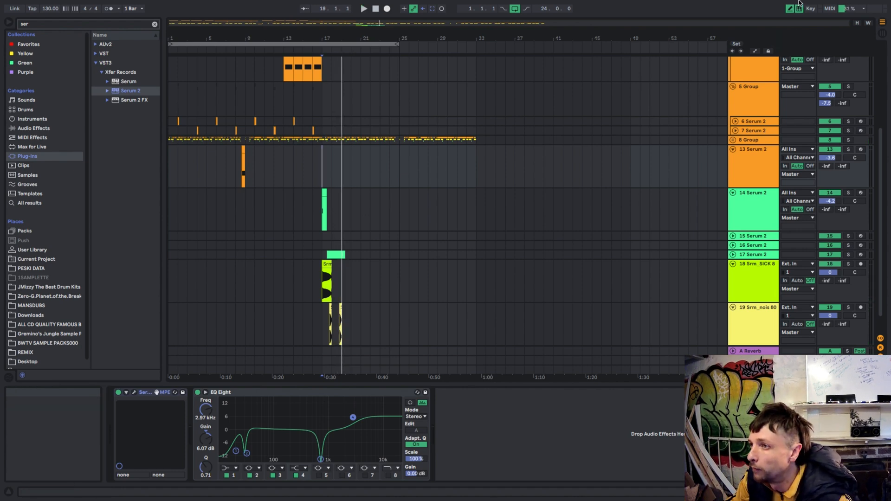
pyautogui.moveTo(860, 3)
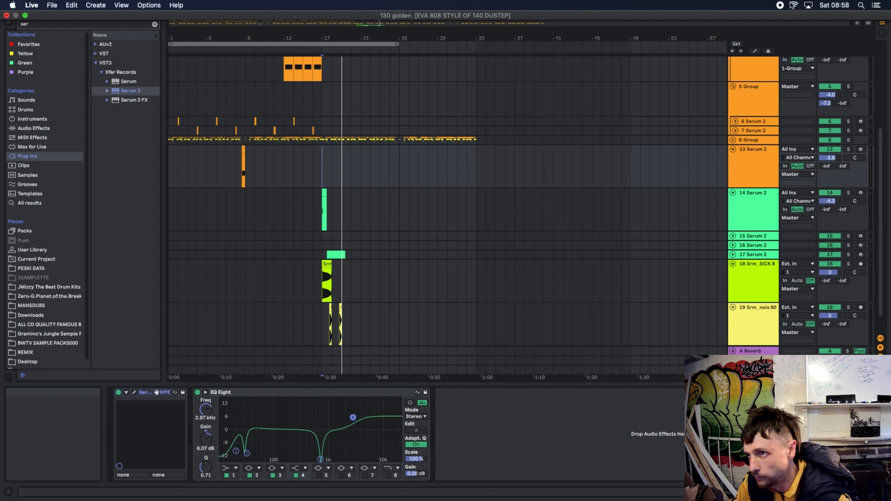